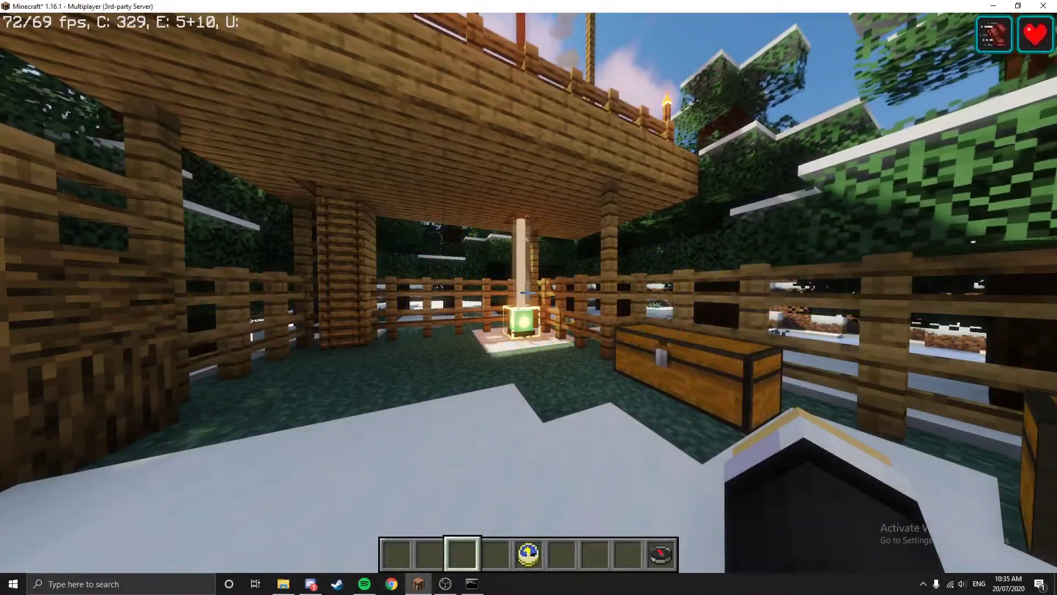
- Walk toward the chests and run the /cp command to show the CommandPanels plugin information
key("w")
key("w")
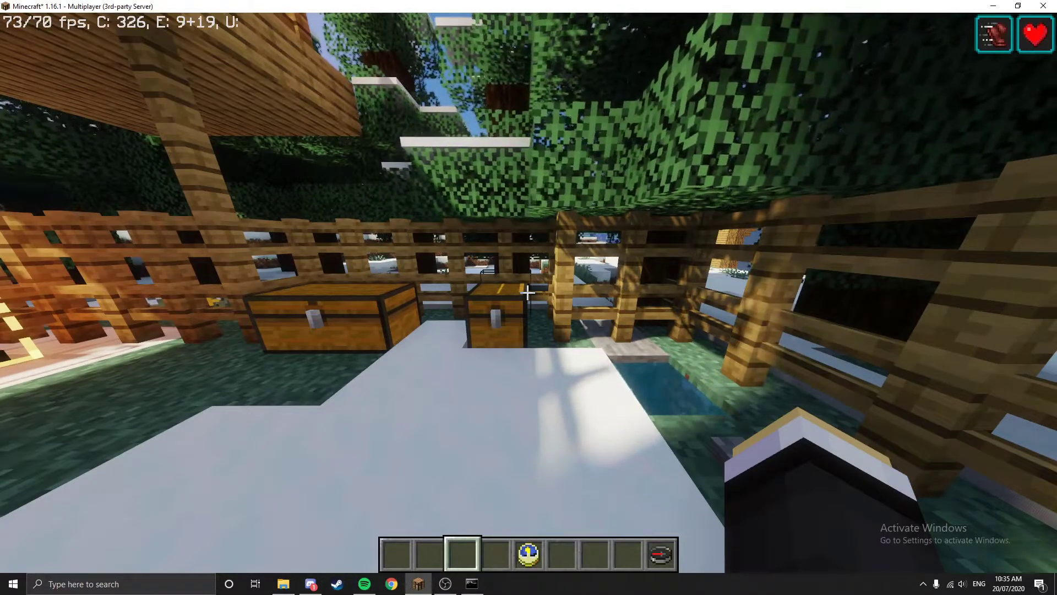
type("/vp")
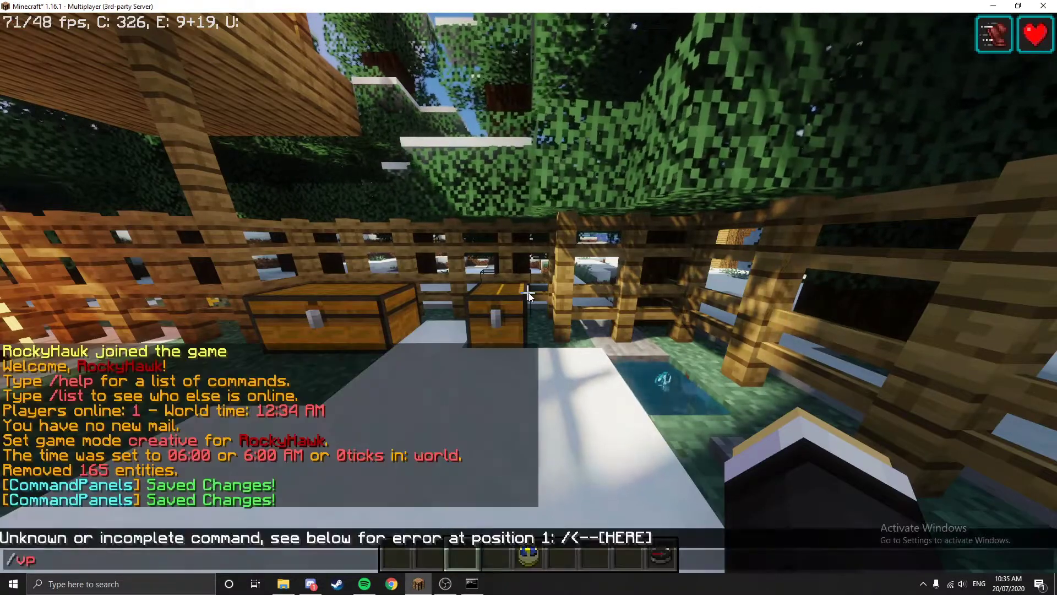
key("Return")
type("t/cp")
key("Return")
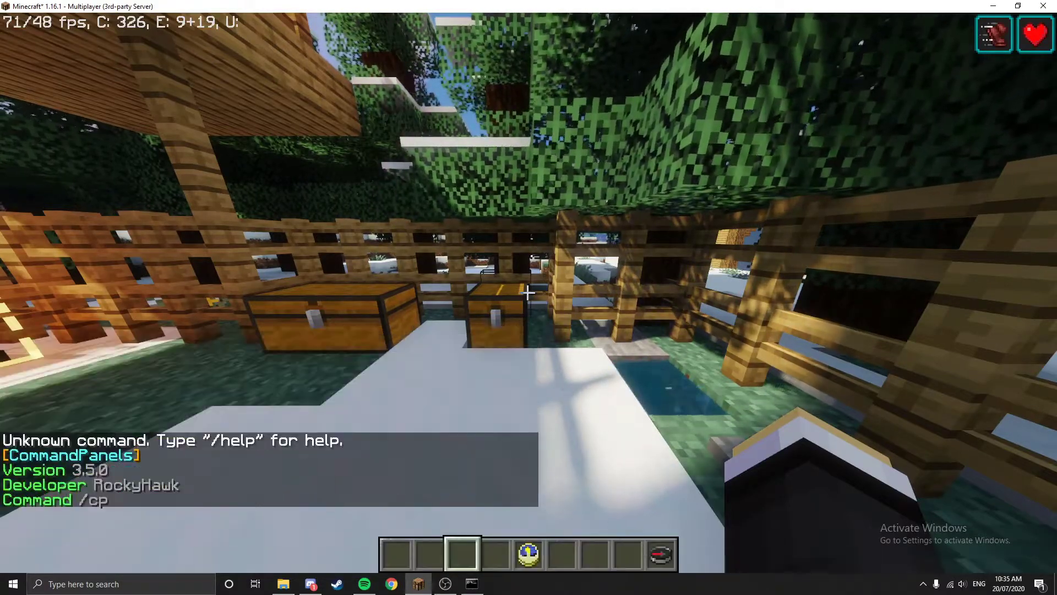
key("t")
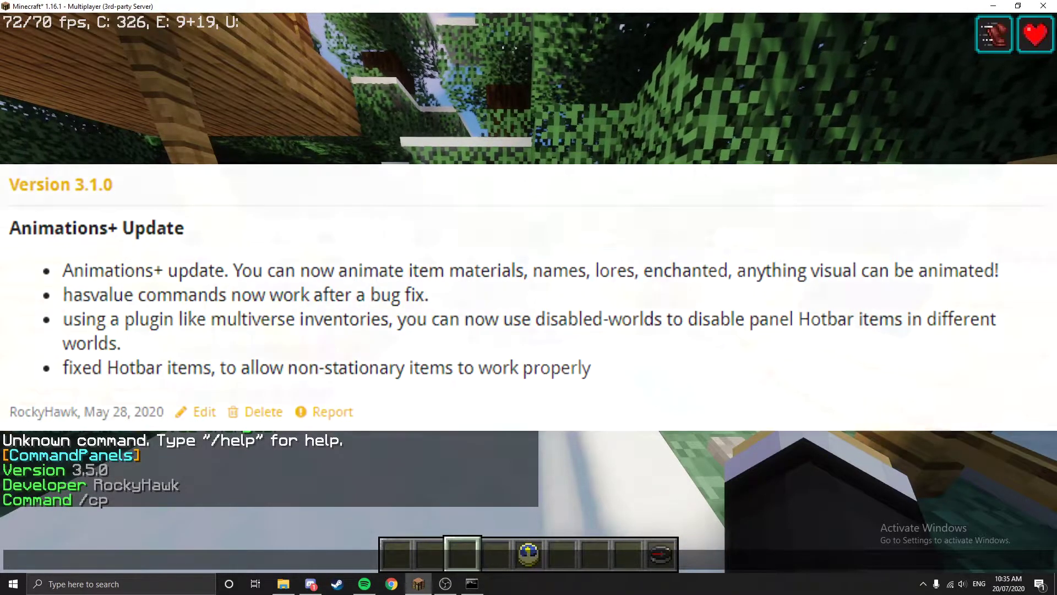
key("Escape")
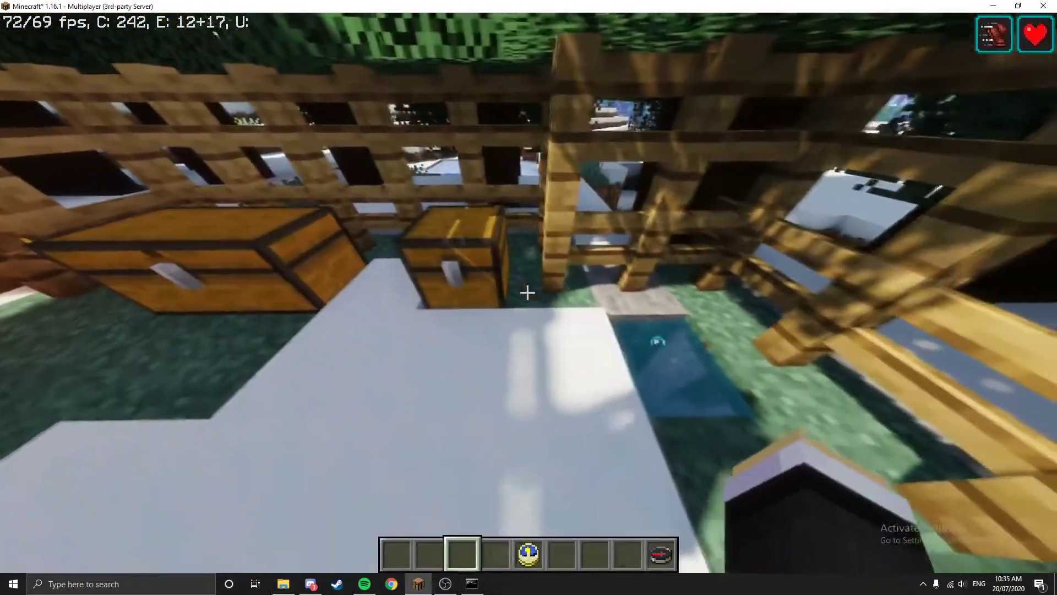
key("w")
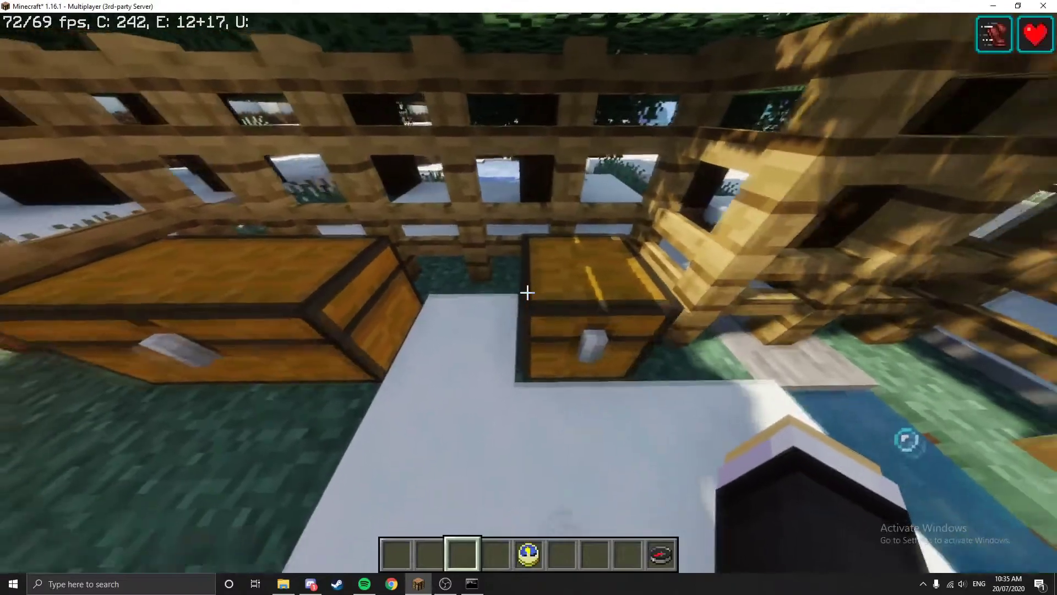
key("slash")
type("cpg")
key("Escape")
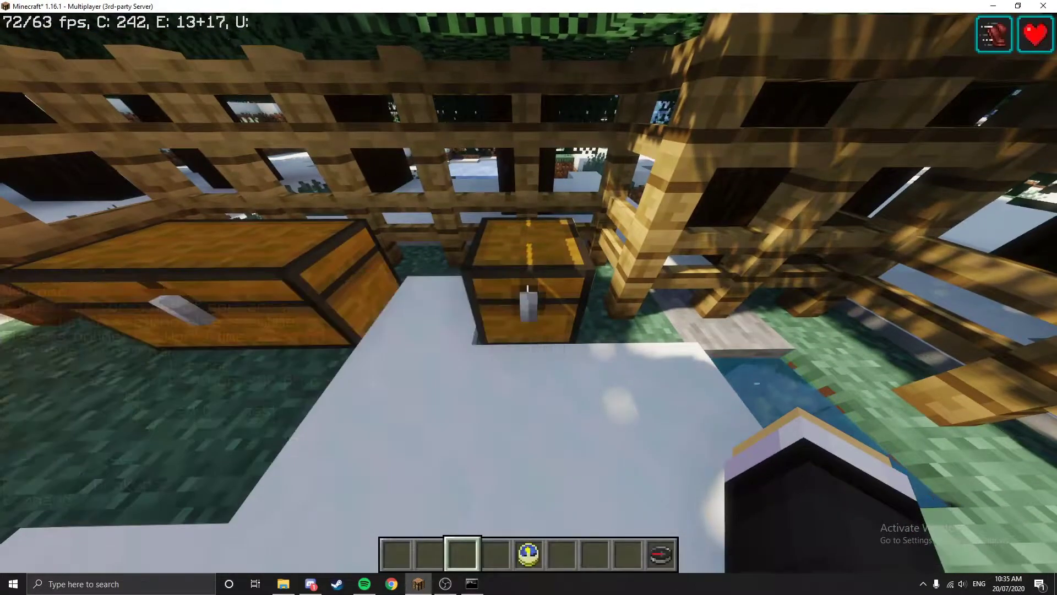
- Inspect the diamond armour and glass pane layout inside the single chest
right_click(528, 297)
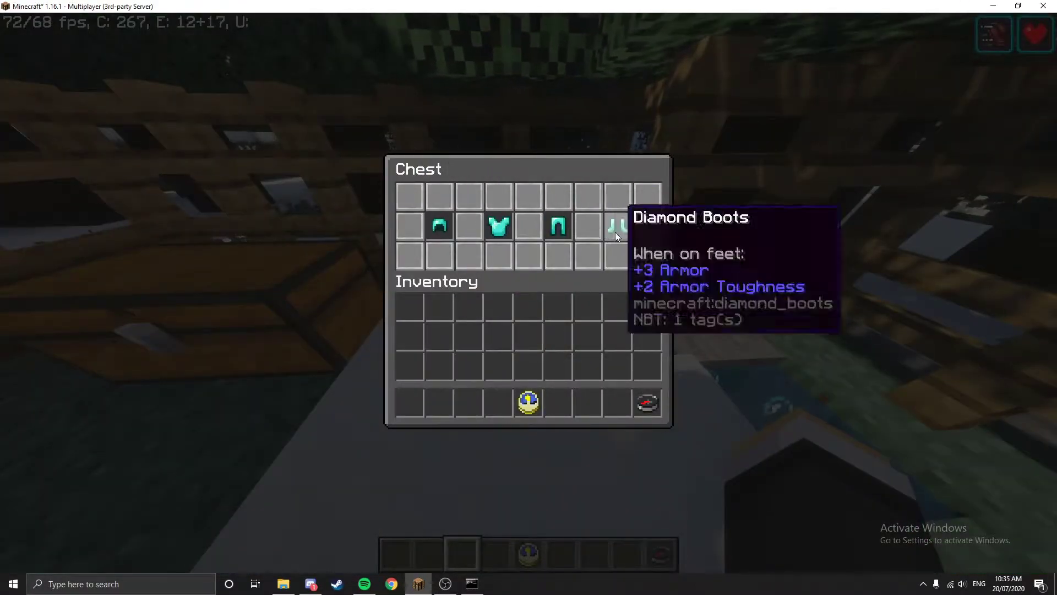
left_click(499, 226)
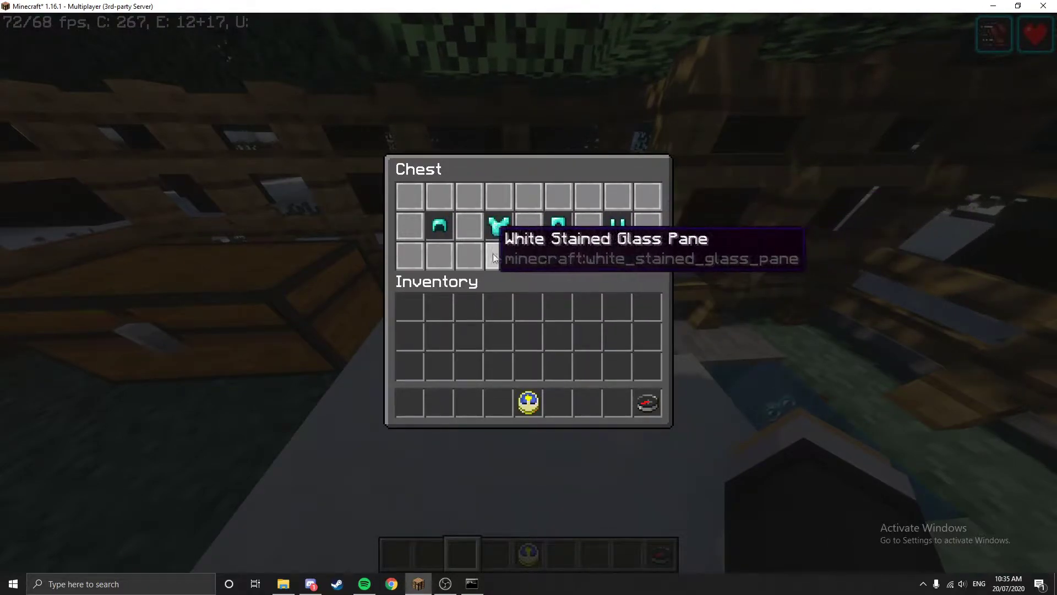
key("Escape")
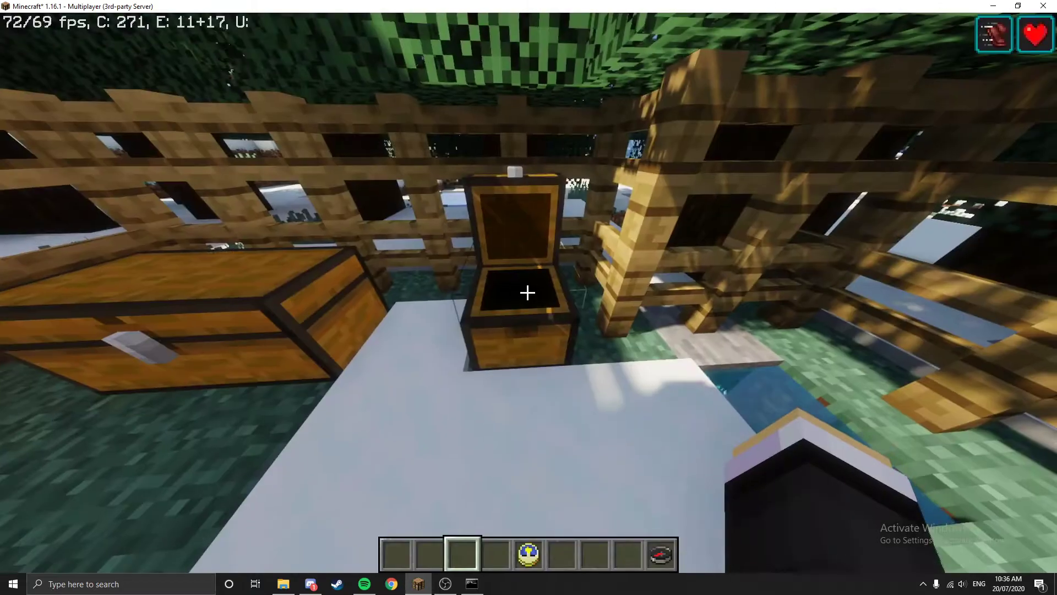
- Enable generate mode with the /cpg command and generate a panel from the single chest's layout
type("/cpg")
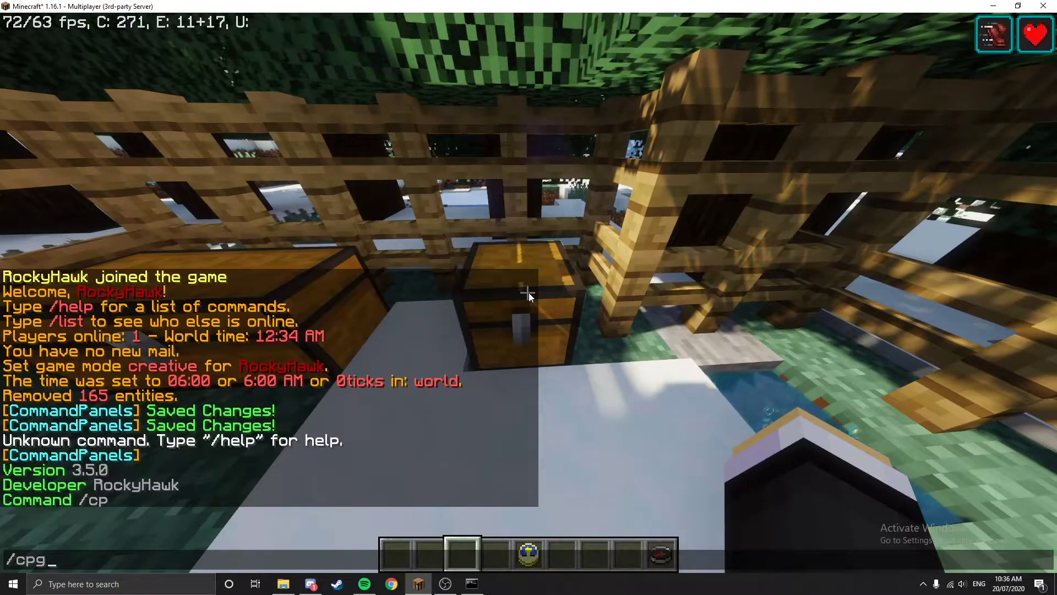
key("Left")
key("Left")
key("Left")
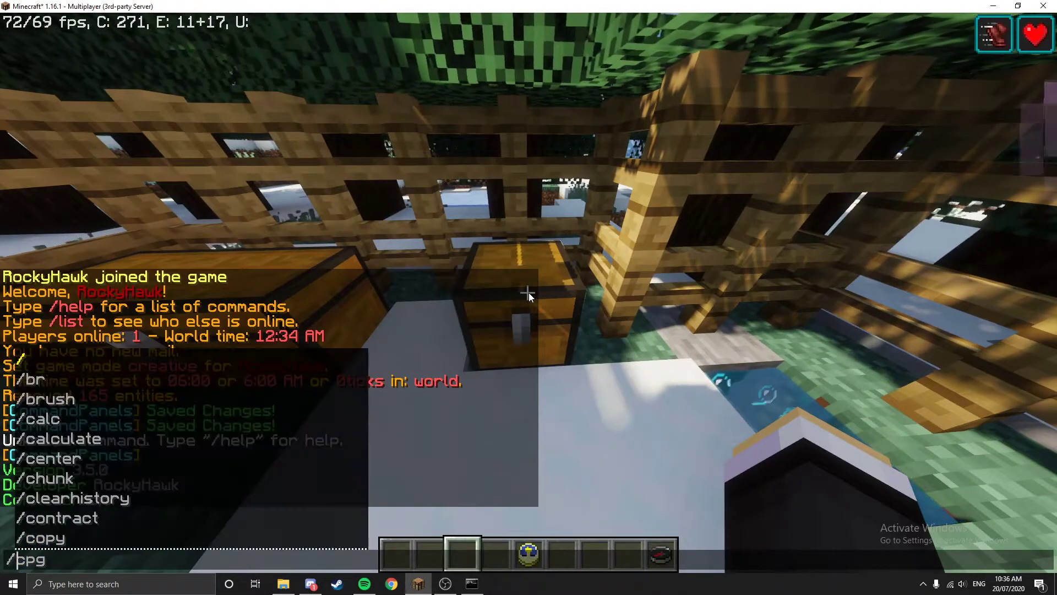
key("Right")
key("Right")
key("Right")
key("Return")
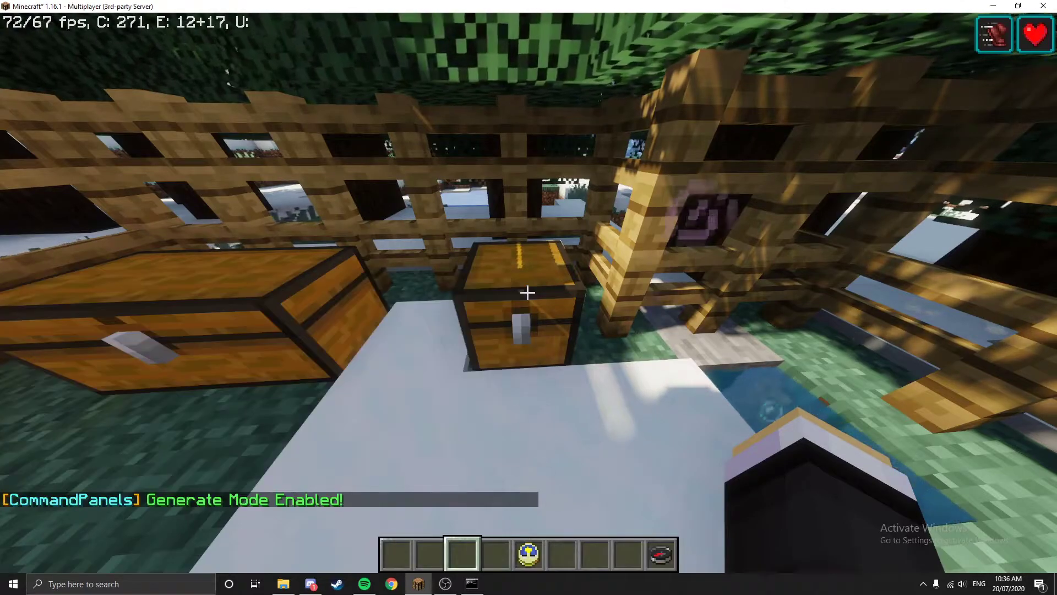
right_click(527, 293)
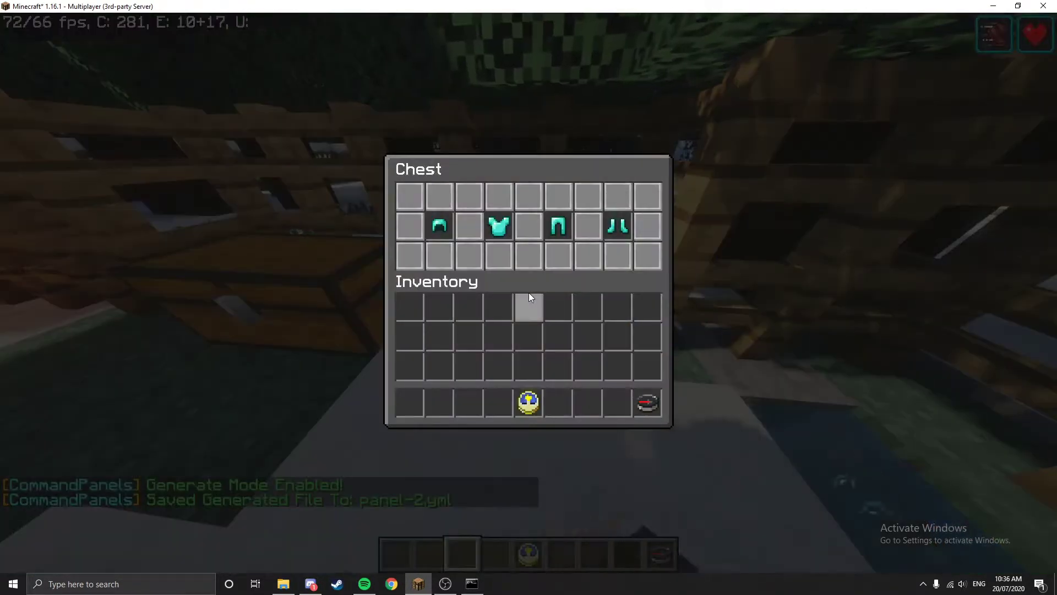
key("Escape")
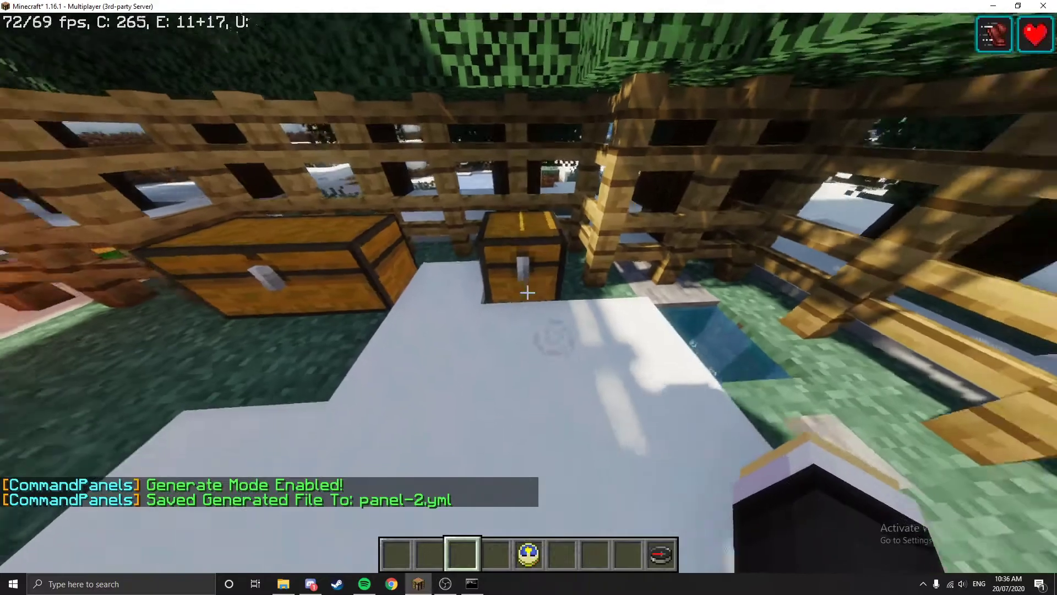
- Open the panel editor with the /cpe command and rename panel-2 to animation
key("slash")
type("cpe")
key("Return")
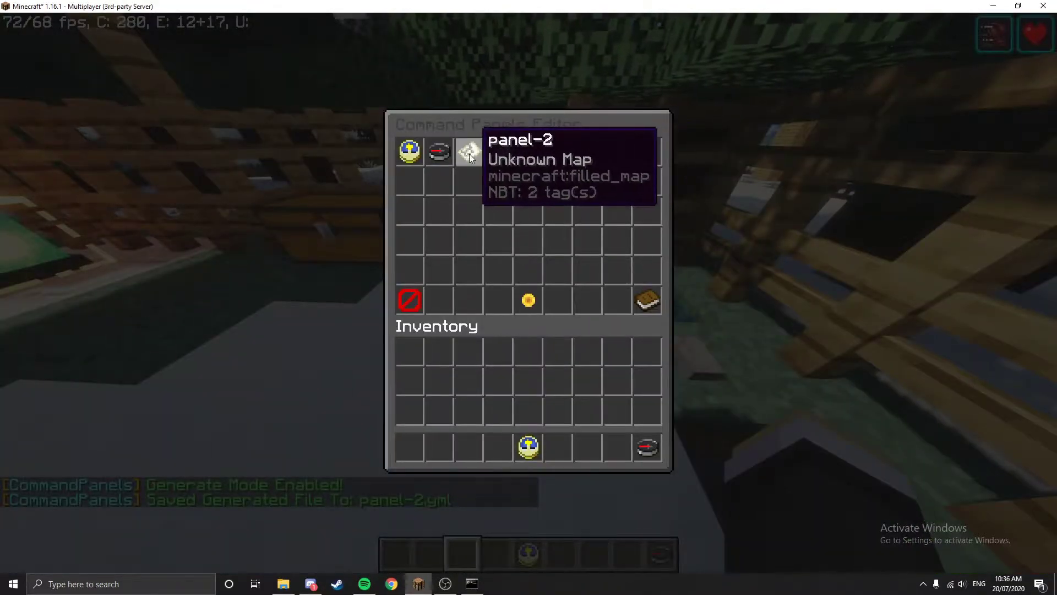
left_click(473, 154)
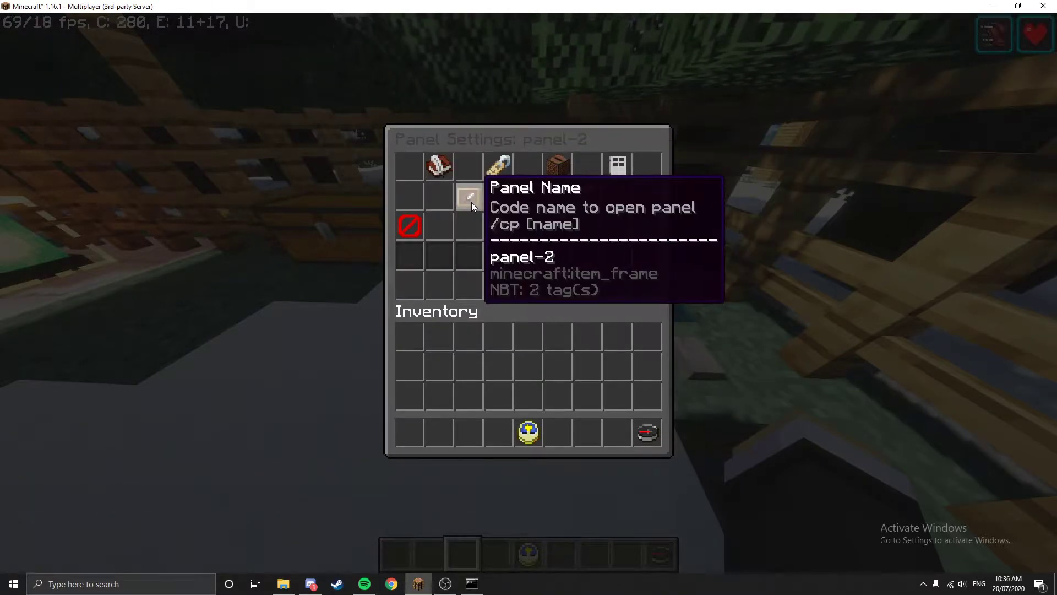
left_click(472, 202)
type("tanimati")
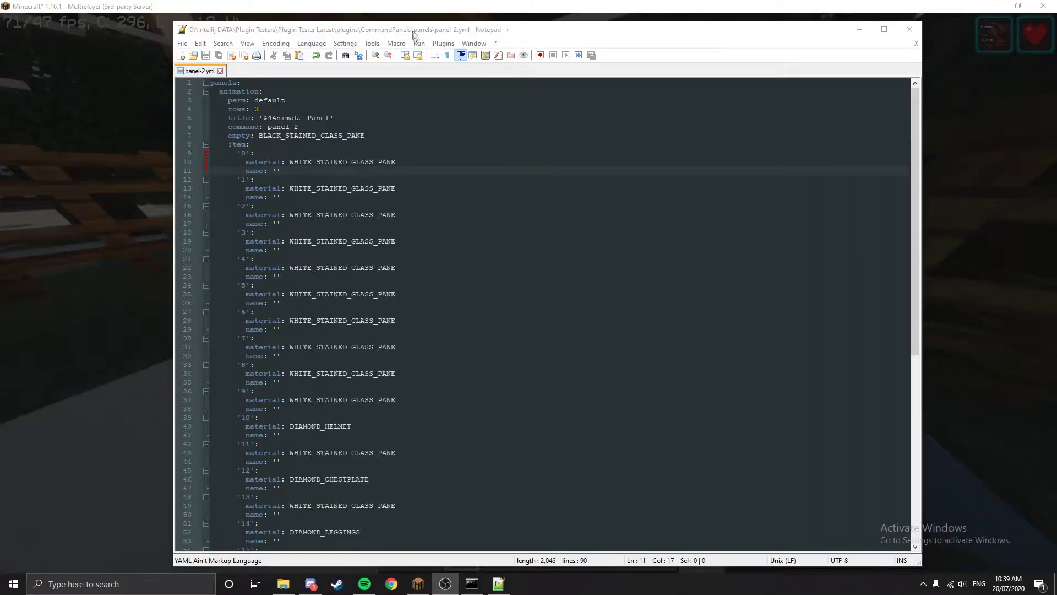
- In Notepad++, change the title in panel-2.yml to '&bAnimate Panel' and save the file
left_click(415, 35)
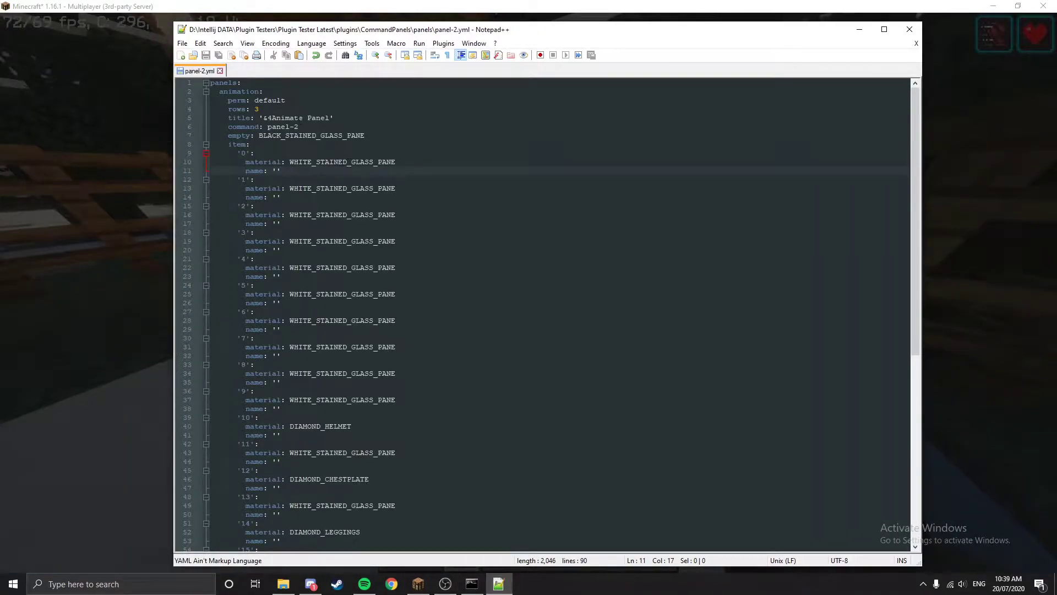
left_click(335, 117)
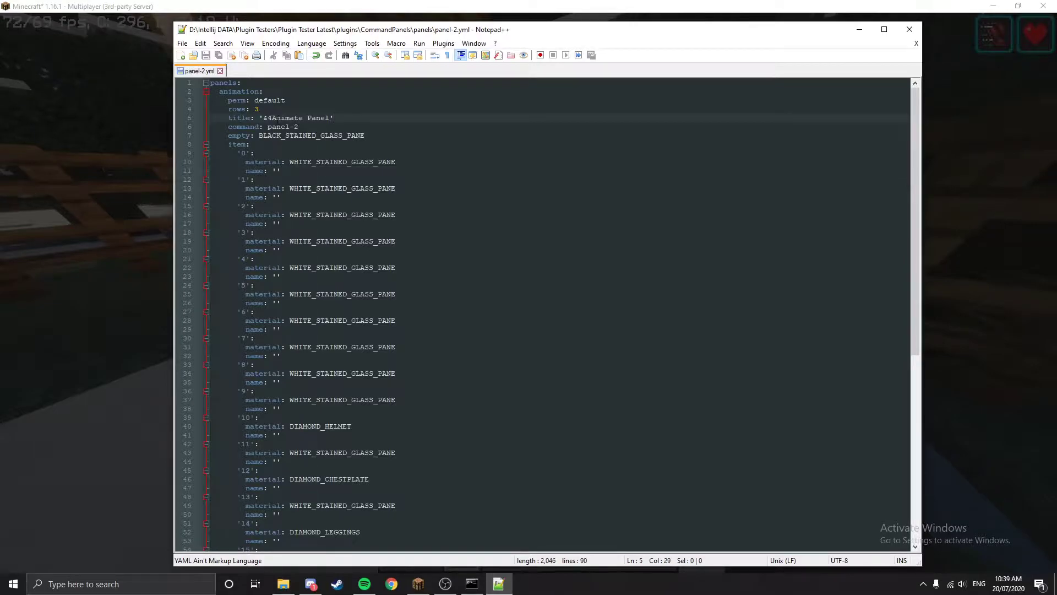
key("BackSpace")
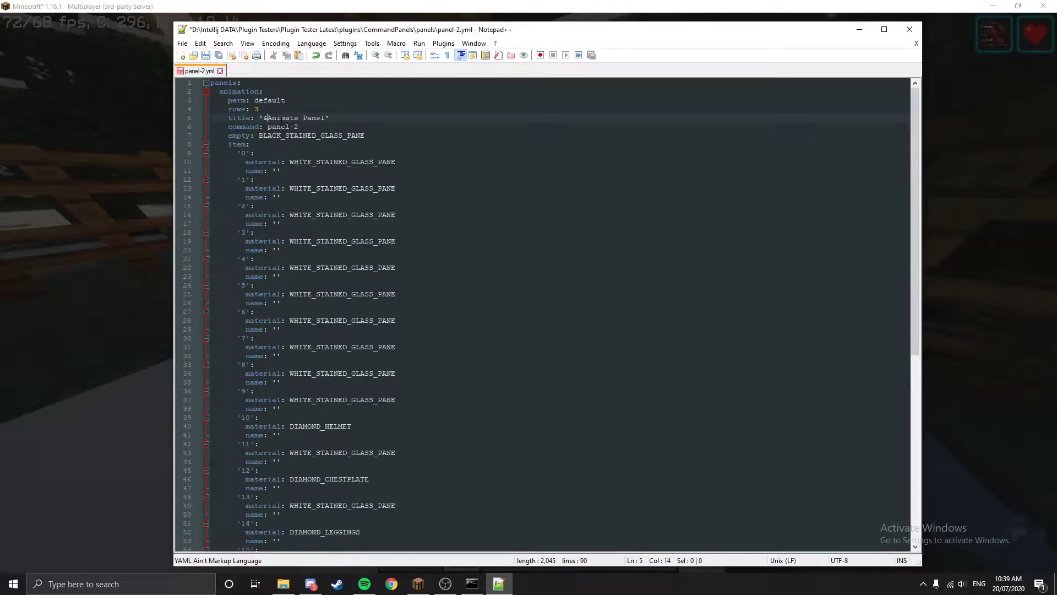
type("b")
key("ctrl+s")
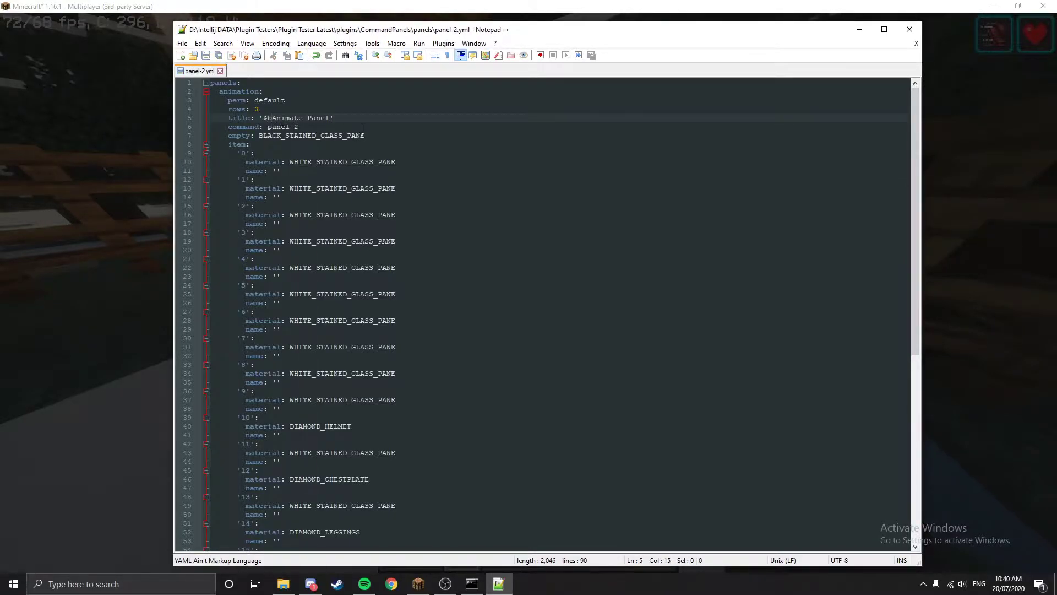
- Add an animatevalue setting on a new line below the empty setting in panel-2.yml
left_click(377, 139)
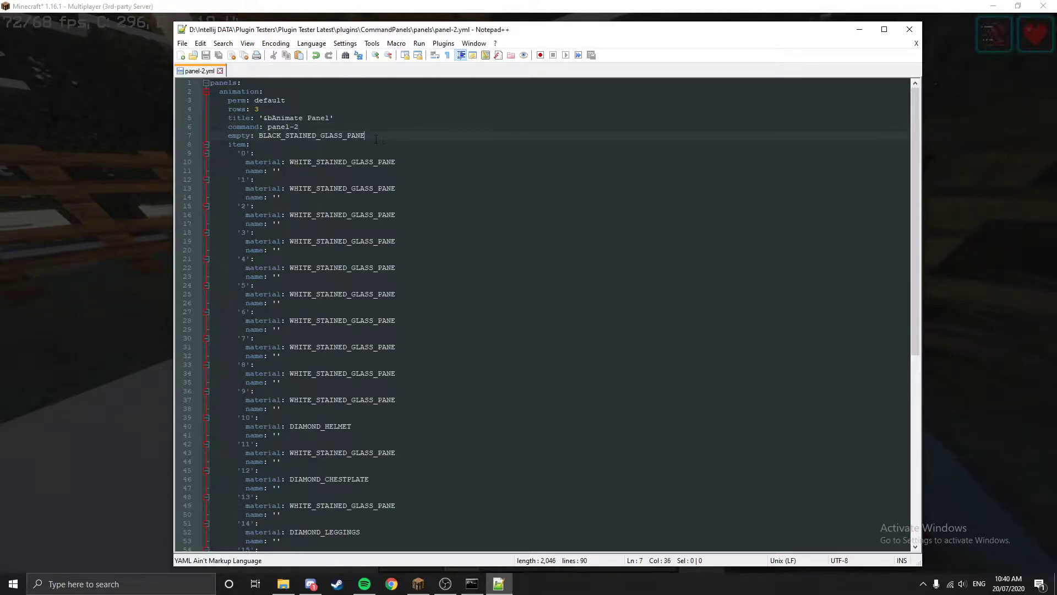
key("Return")
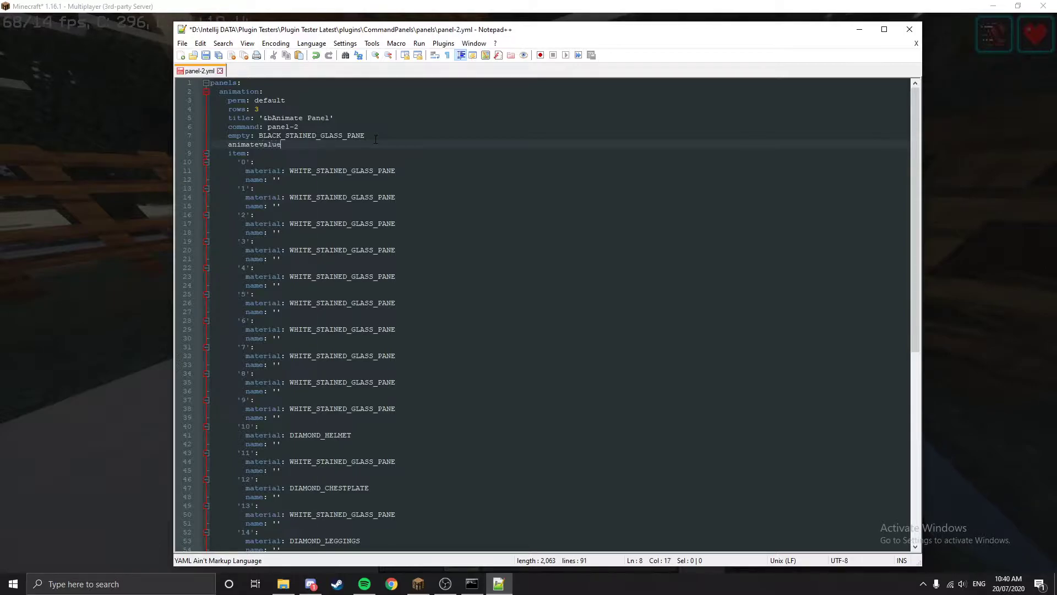
- Switch to Minecraft and open the panel with /cp animation to examine its items
left_click(419, 584)
key("Escape")
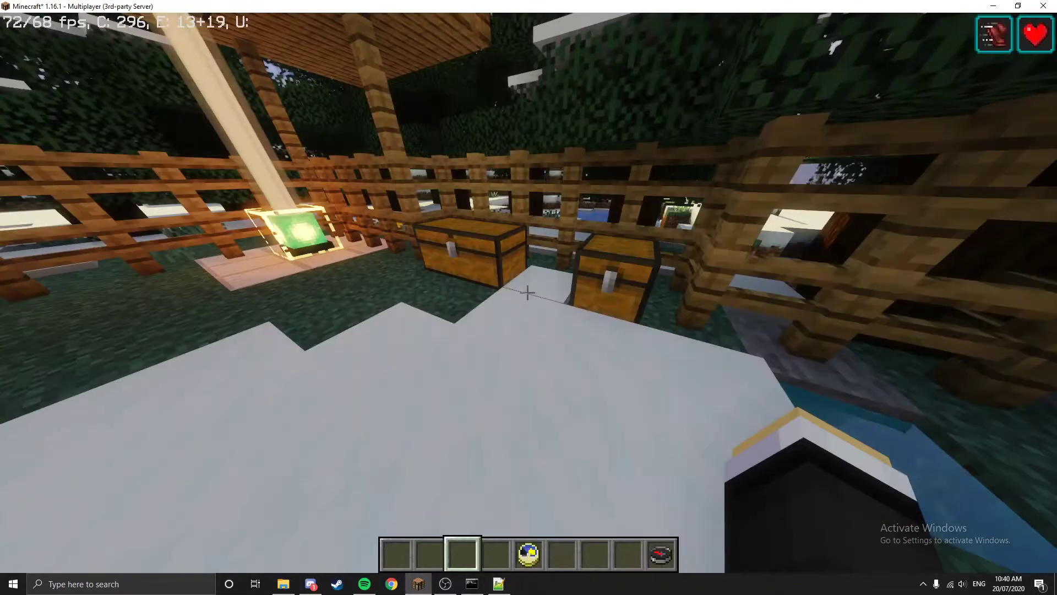
type("/cp animation")
key("Tab")
key("Return")
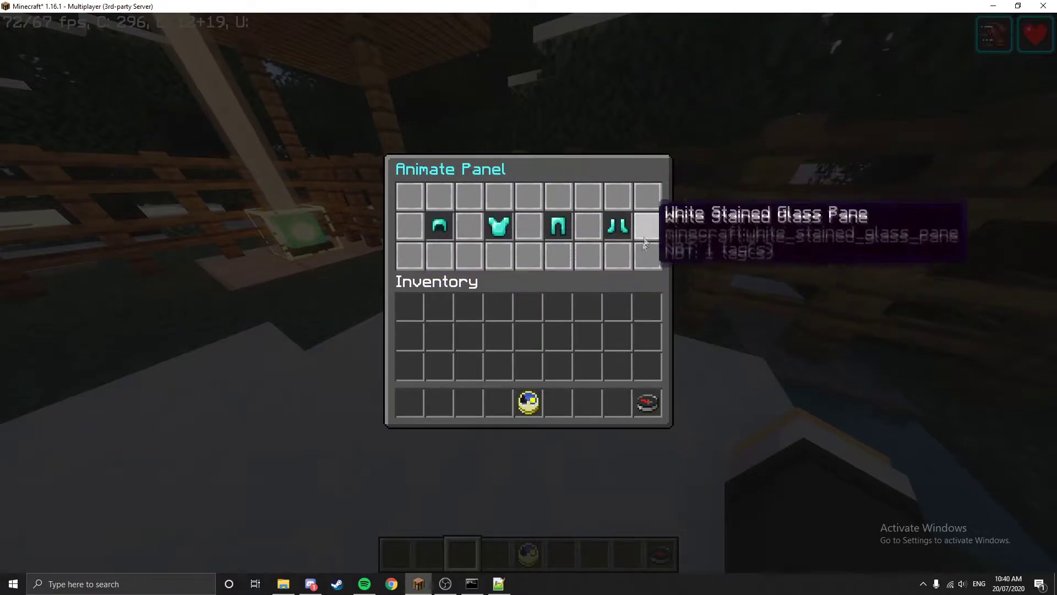
left_click(510, 586)
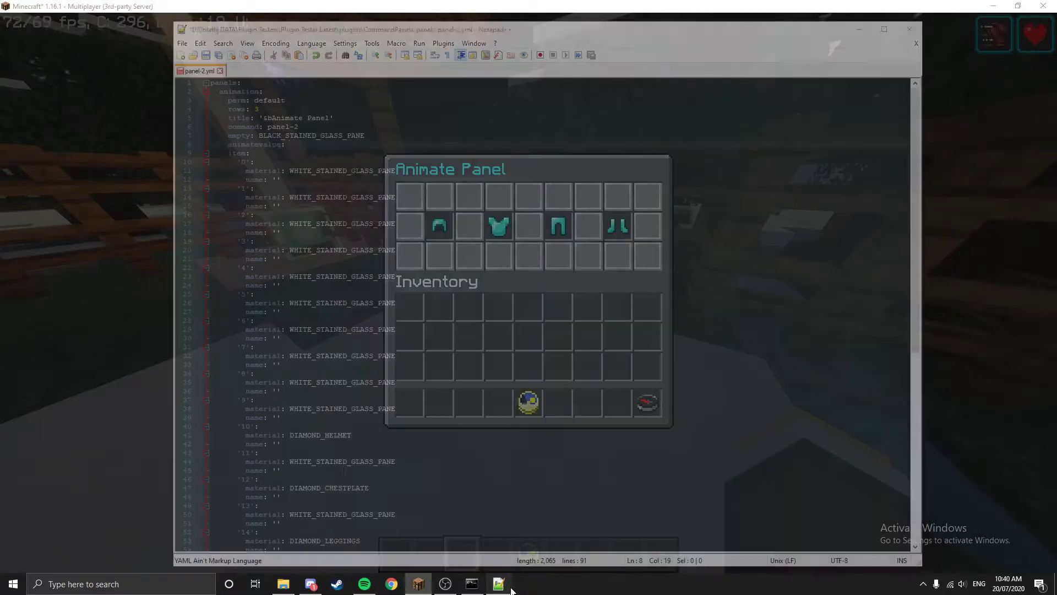
left_click(418, 583)
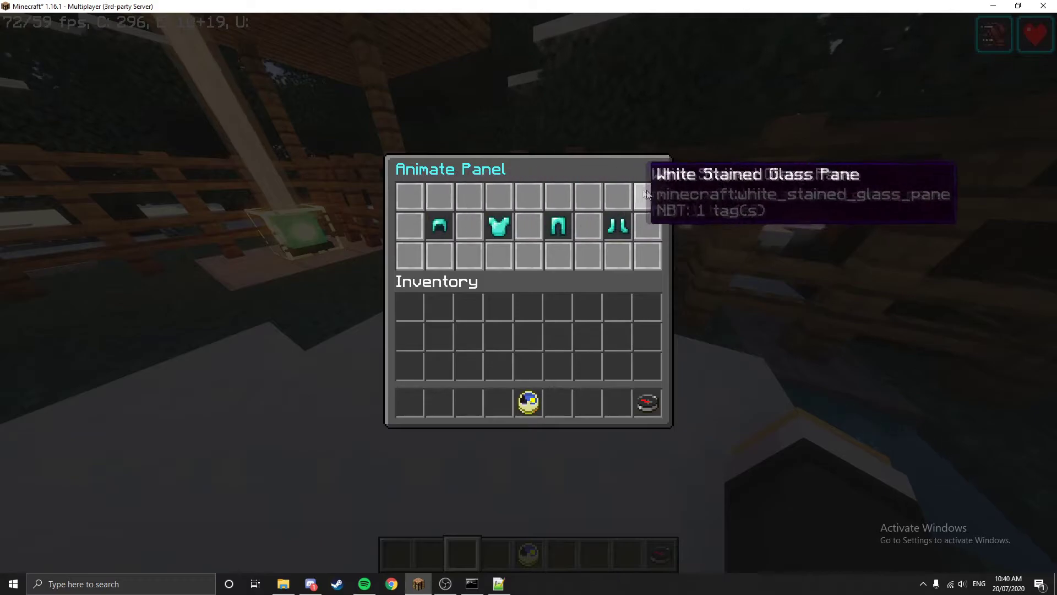
- Switch to Notepad++, set animatevalue to 20 in panel-2.yml and save the file
left_click(498, 584)
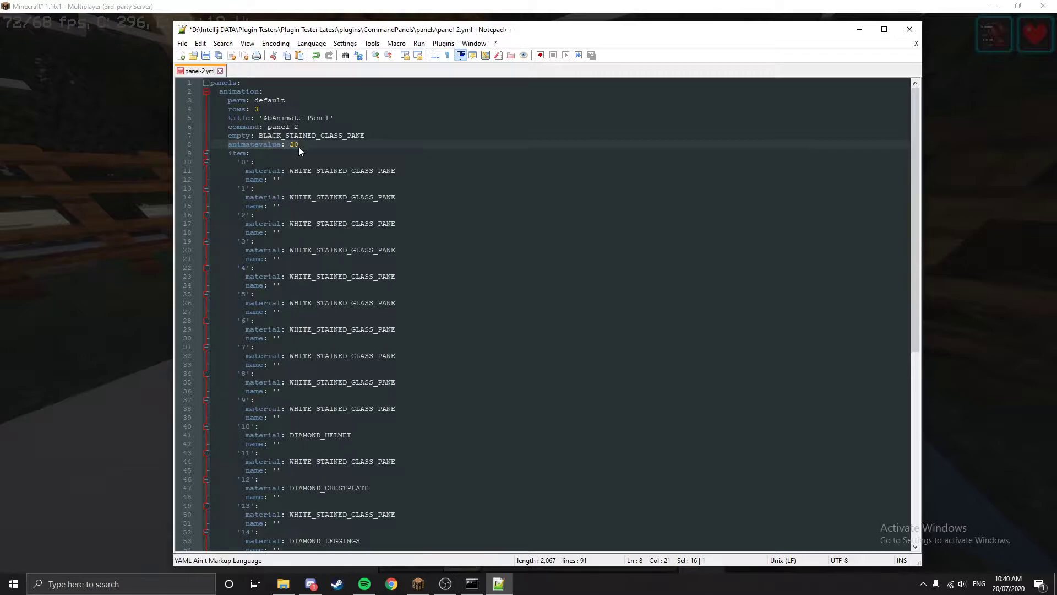
left_click(299, 147)
key("ctrl+s")
key("alt+Tab")
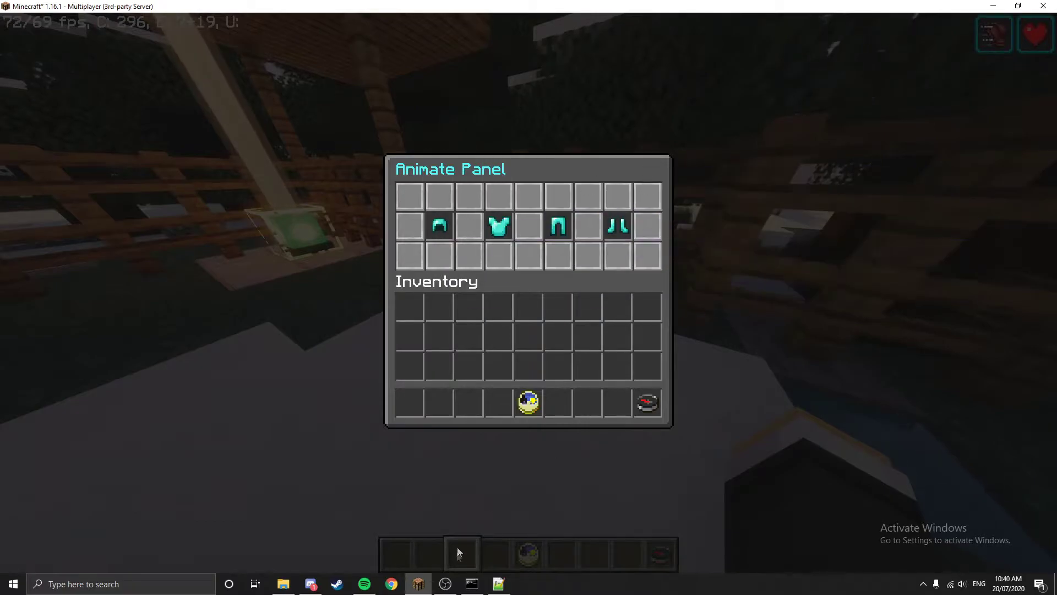
- Add an animate0: section with an indented blank line below the name of item '0' in panel-2.yml
left_click(489, 585)
left_click(305, 182)
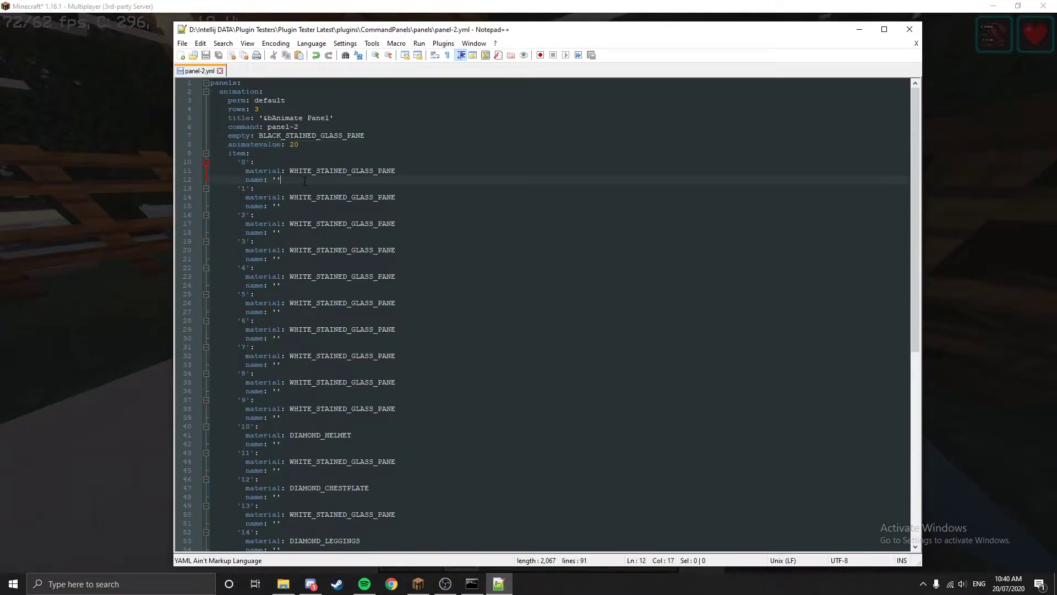
key("Return")
type("anima")
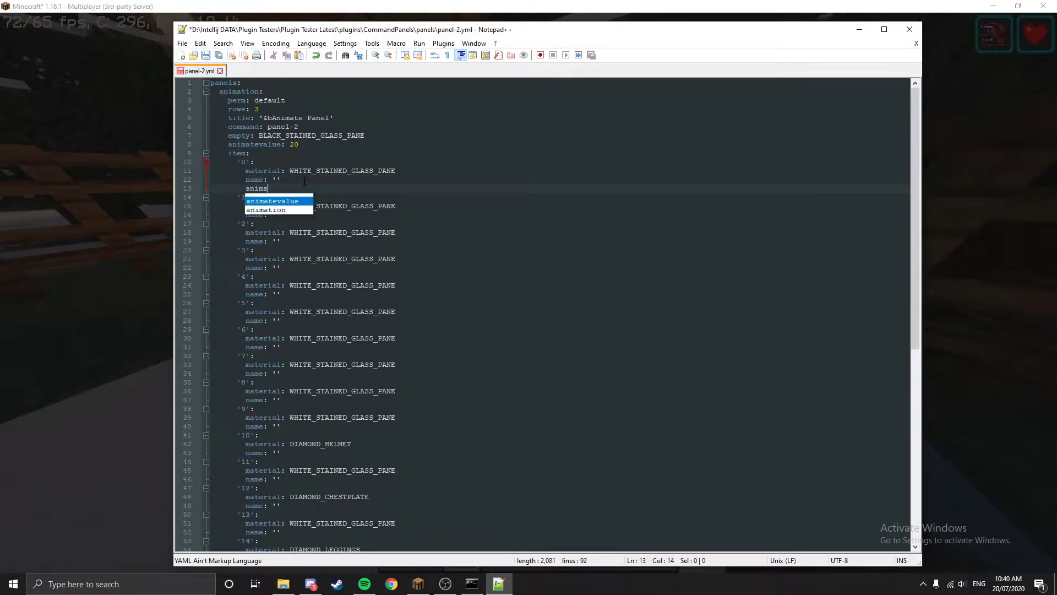
type("te0")
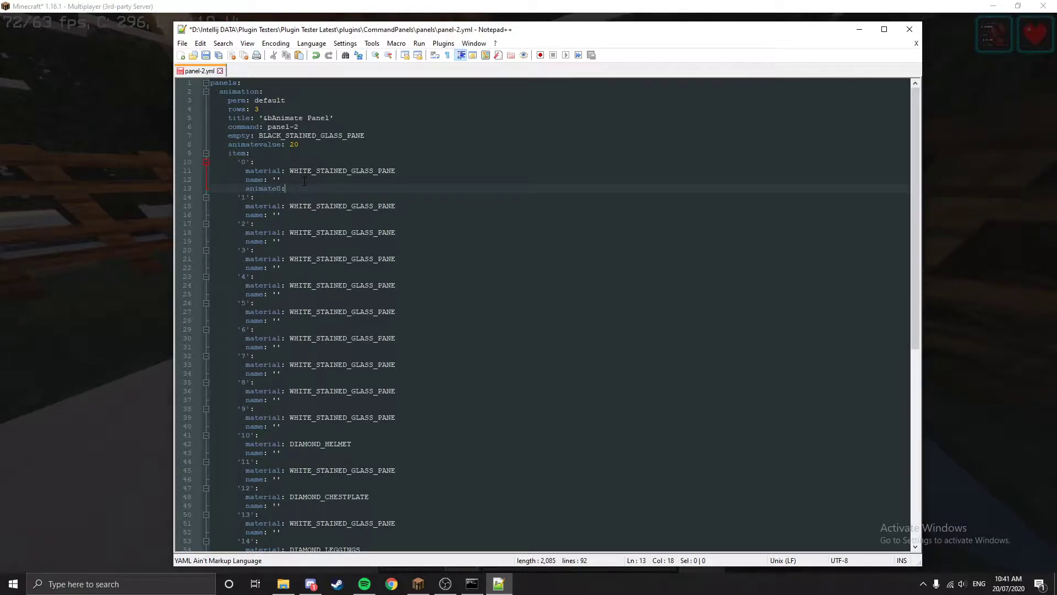
type(":")
key("Return")
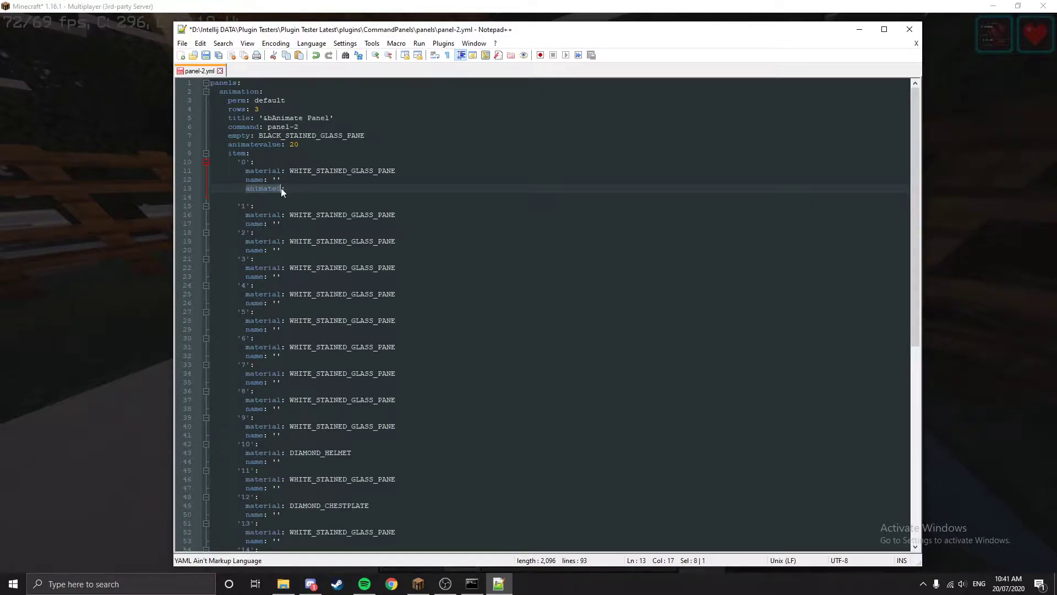
left_click(283, 197)
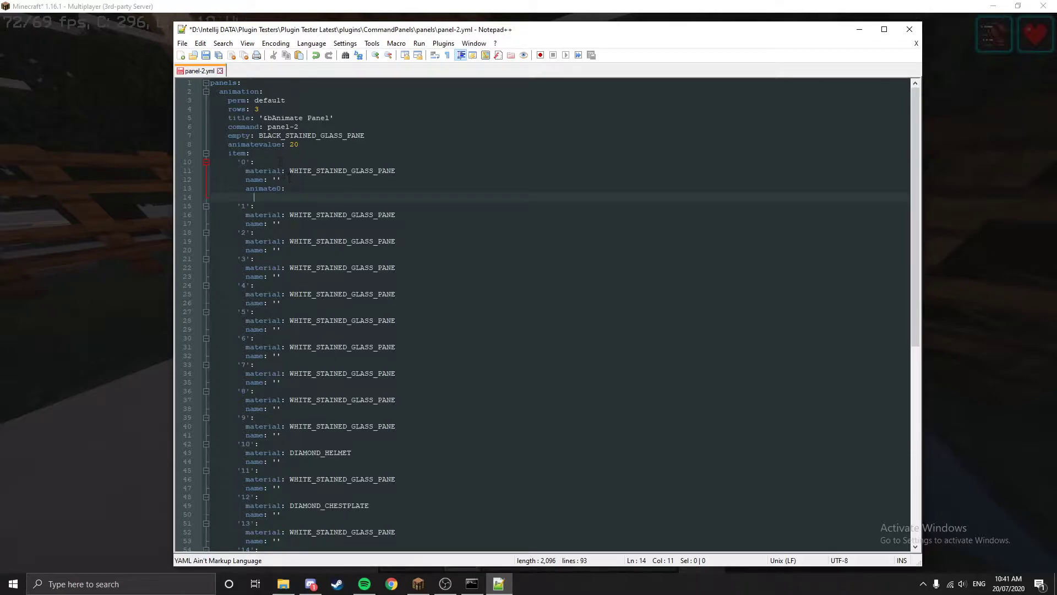
- Fill item '0's animate0 section with material LIGHT_BLUE_STAINED_GLASS_PANE and name 'Animate Frame' in panel-2.yml, and save the file
left_click_drag(289, 178, 245, 172)
key("ctrl+c")
left_click(281, 198)
key("ctrl+v")
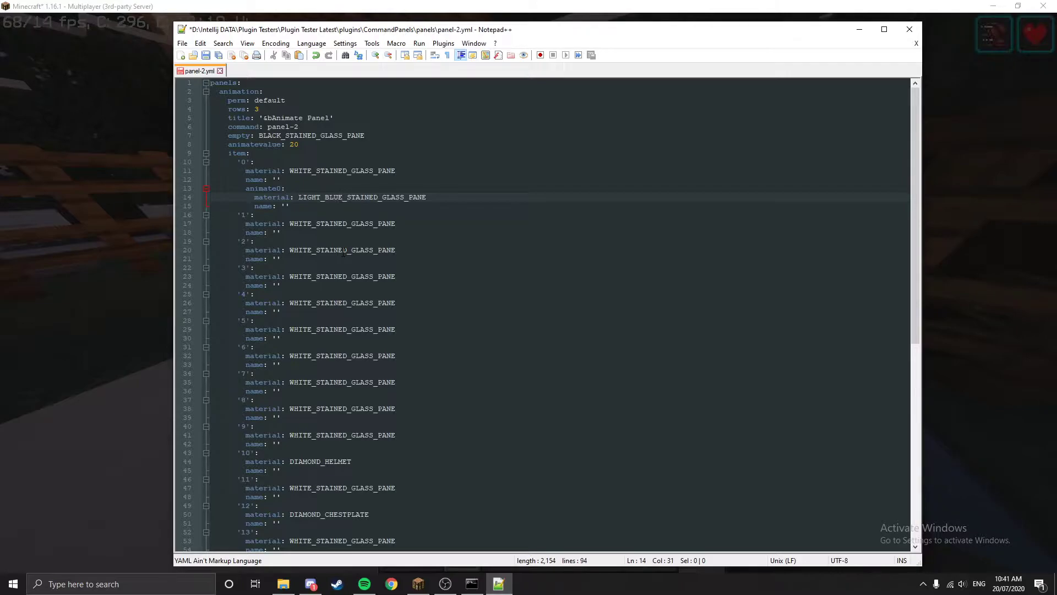
key("ctrl+s")
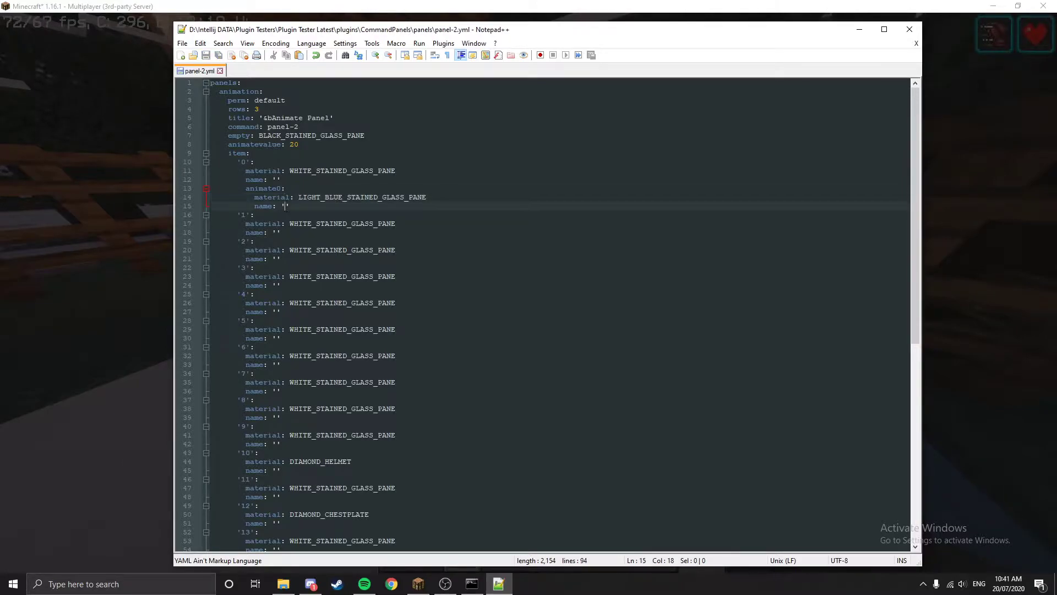
type("Animate Frame")
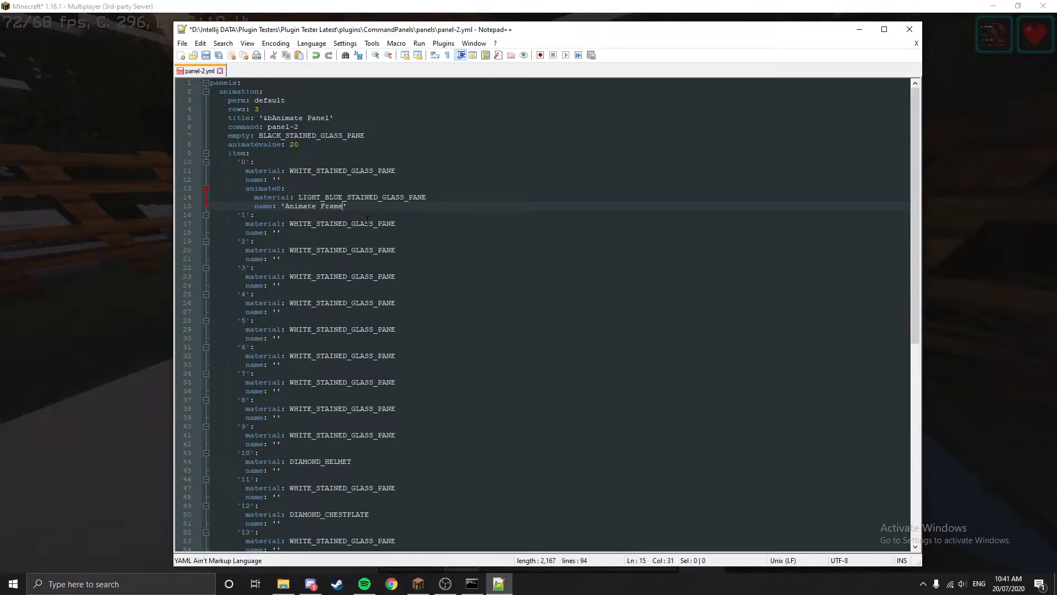
key("ctrl+s")
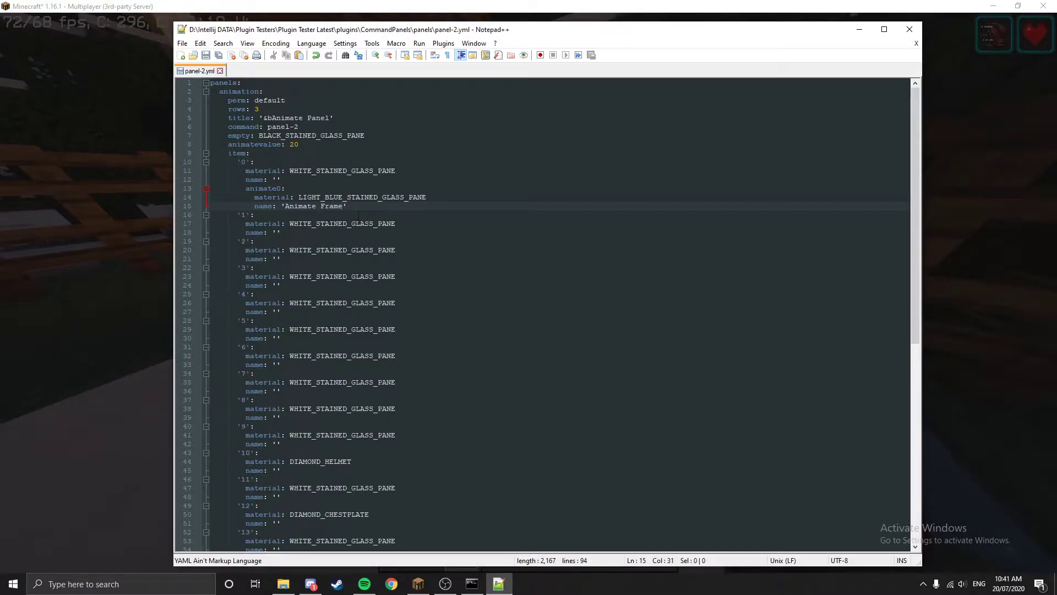
- Switch to Minecraft, reload CommandPanels and open the panel with /cp animation to check the animated item
left_click(98, 186)
key("Escape")
key("t")
key("Escape")
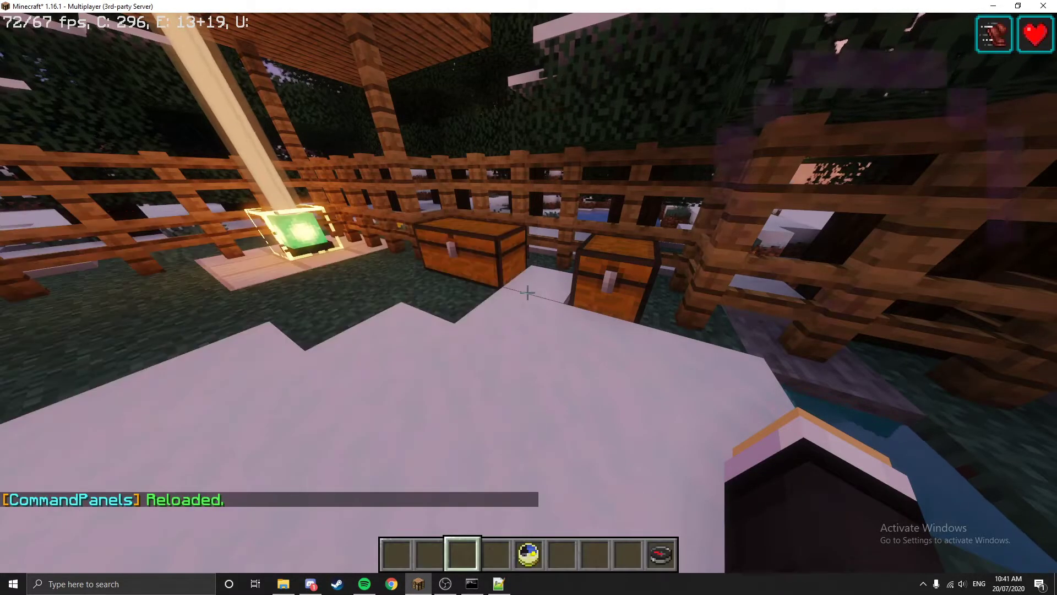
type("/cp animation")
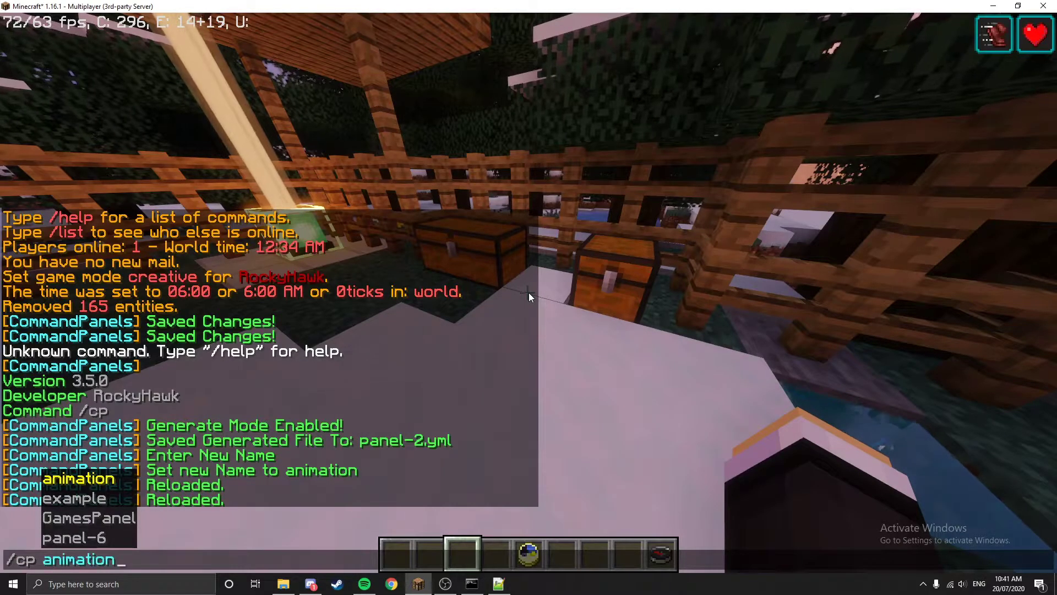
key("Return")
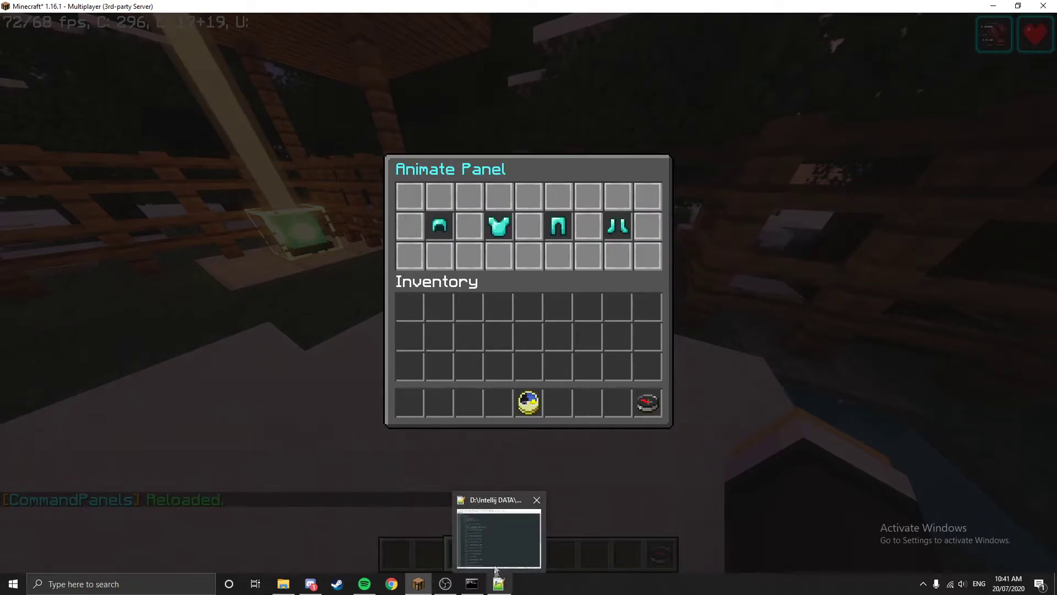
- Switch to Notepad++ and copy item '0's whole animate0 section to a new line below the name of item '1'
left_click(501, 587)
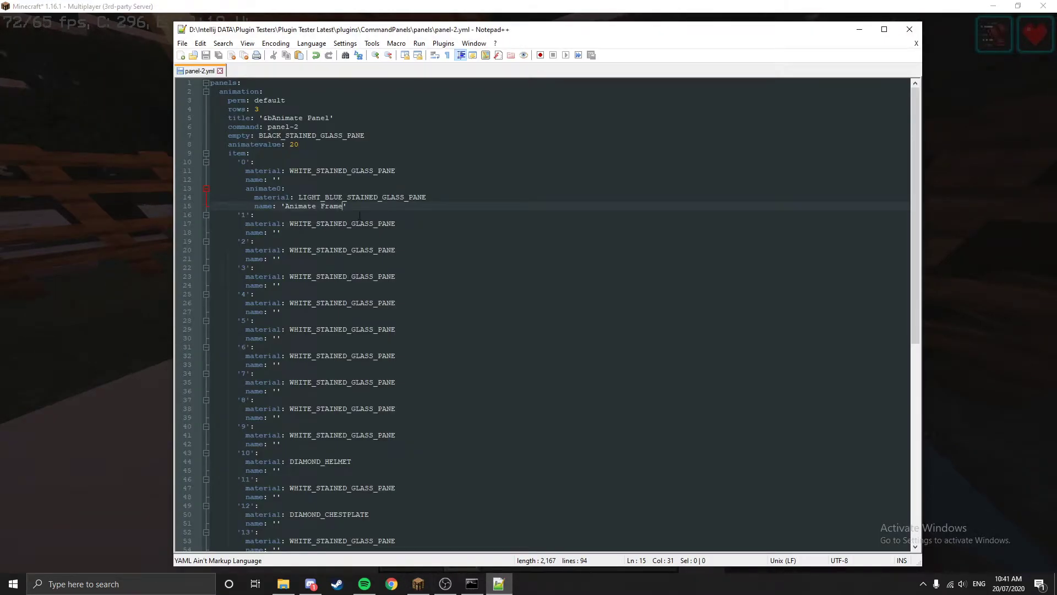
left_click_drag(271, 206, 243, 191)
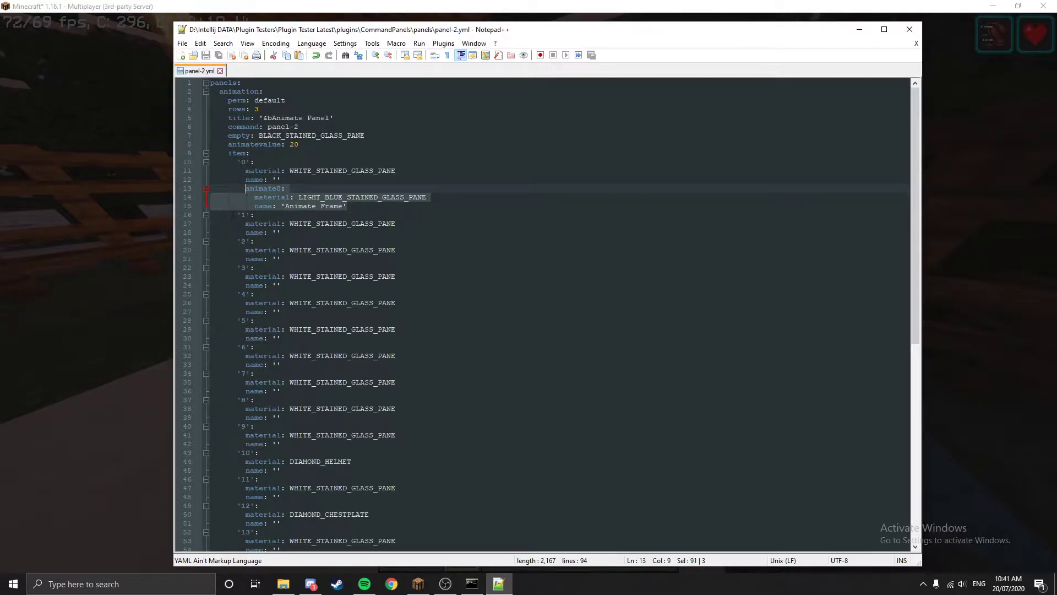
left_click(296, 234)
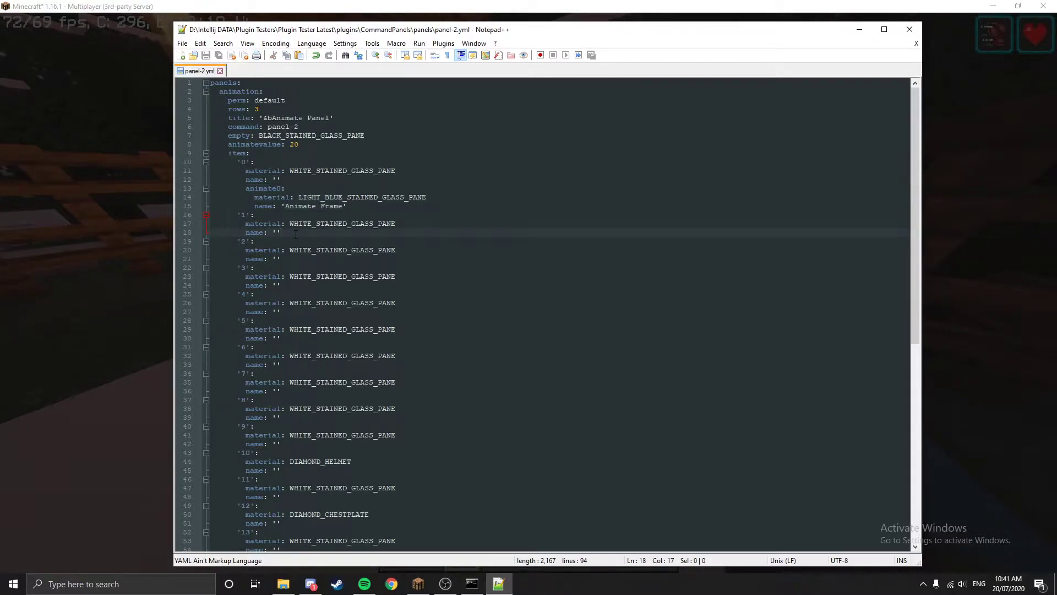
key("Return")
key("ctrl+v")
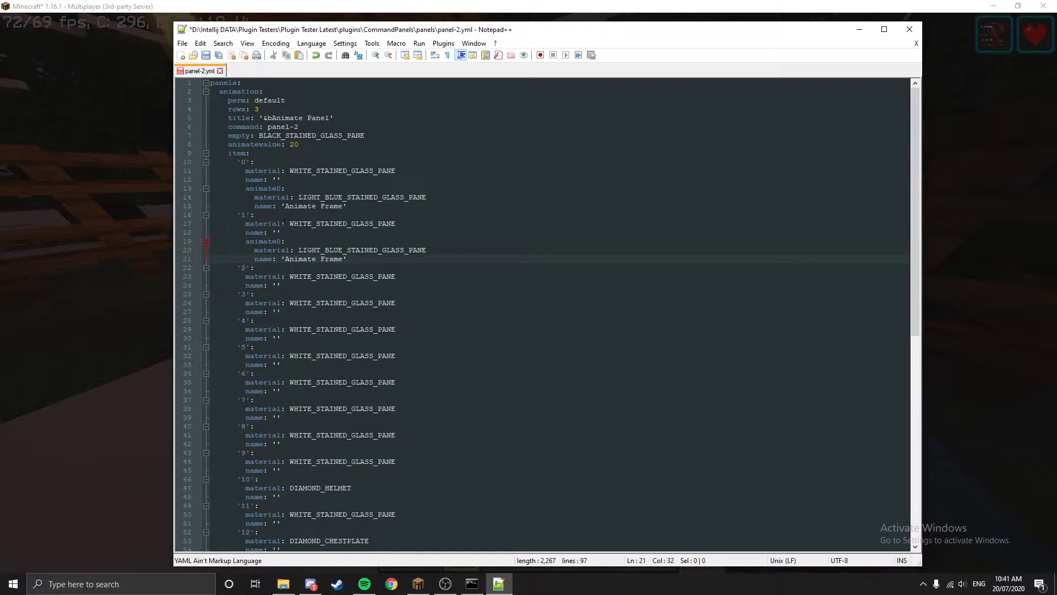
- Paste the copied animate0 section below the name line of each of the items '2' to '5'
left_click(289, 287)
key("Return")
key("ctrl+v")
left_click(292, 337)
key("Return")
key("ctrl+v")
left_click(295, 394)
key("Return")
key("ctrl+v")
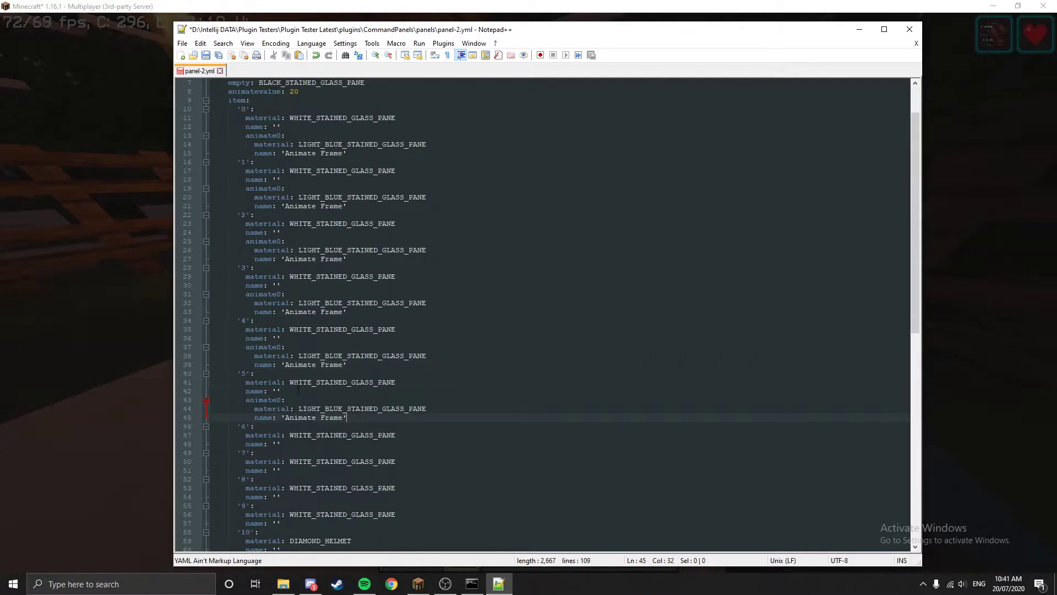
- Paste the same animate0 section below the name line of each of the items '6' to '9'
key("Down")
key("Down")
key("Down")
key("ctrl+v")
key("Down")
key("Down")
key("Down")
key("ctrl+v")
scroll(308, 341, "down", 3)
key("Down")
key("Down")
key("Down")
key("ctrl+v")
scroll(314, 308, "down", 3)
key("Down")
key("Down")
key("Down")
key("ctrl+v")
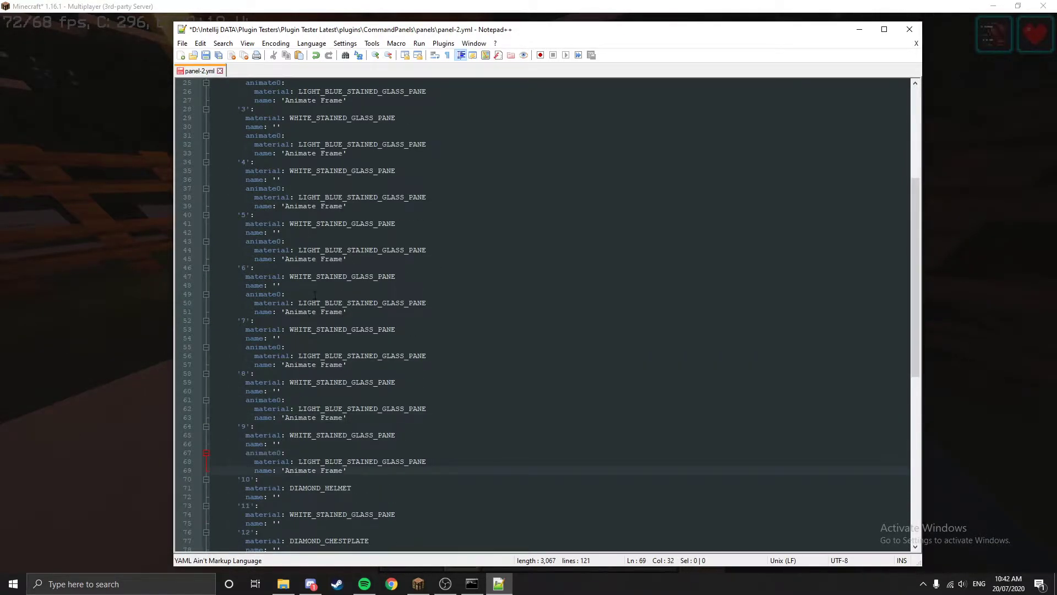
- Renumber the animate sections of items '1' to '5' as animate1 to animate5
scroll(314, 295, "up", 8)
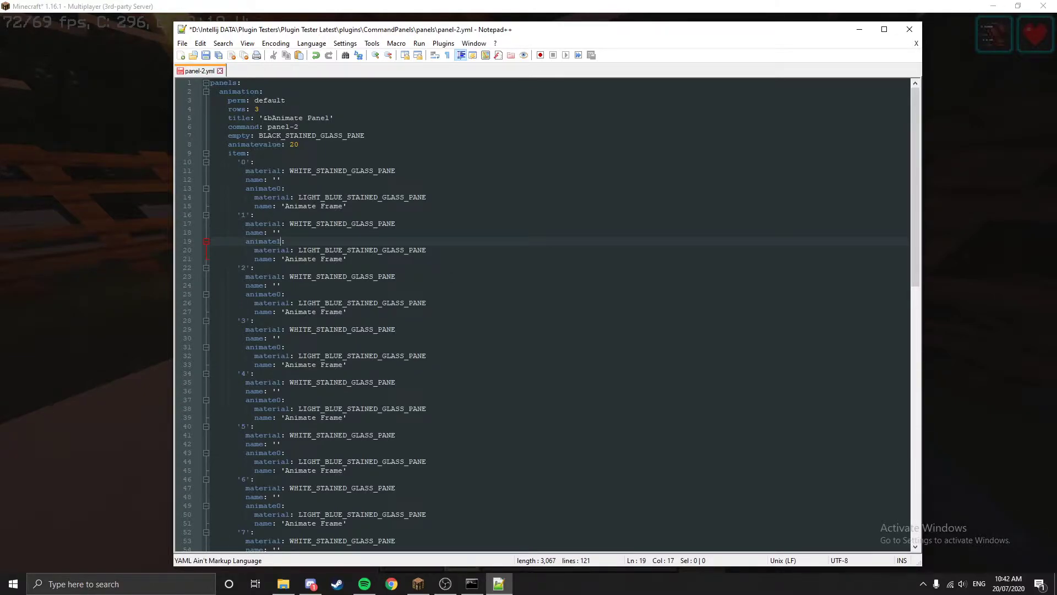
left_click(289, 295)
key("BackSpace")
type("3")
left_click(281, 400)
scroll(309, 402, "down", 2)
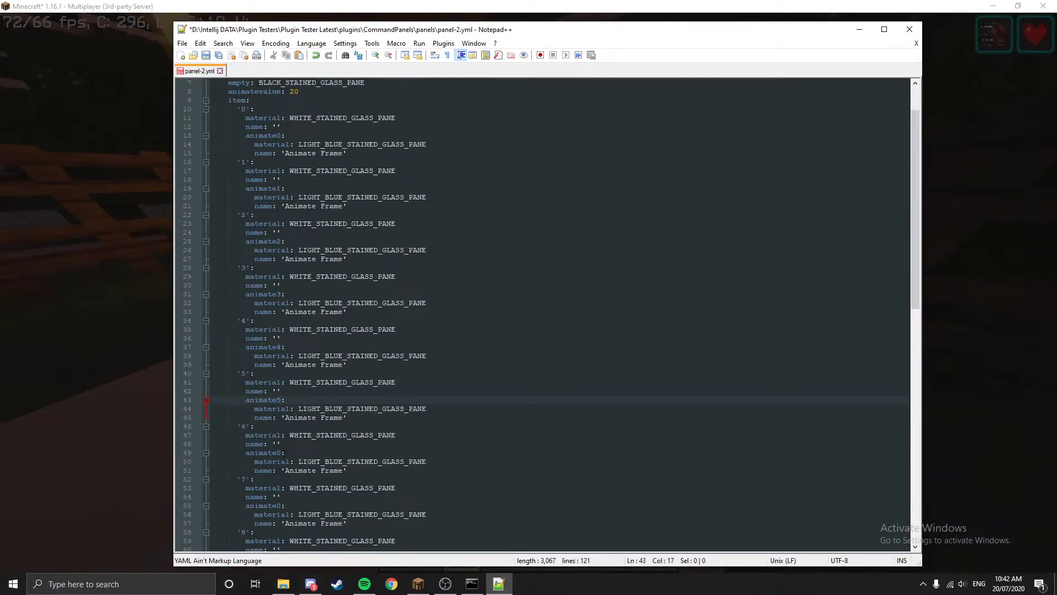
- Renumber the animate sections of items '6', '7' and '8' as animate6, animate7 and animate8
left_click_drag(281, 453, 369, 452)
left_click_drag(246, 453, 365, 472)
triple_click(365, 471)
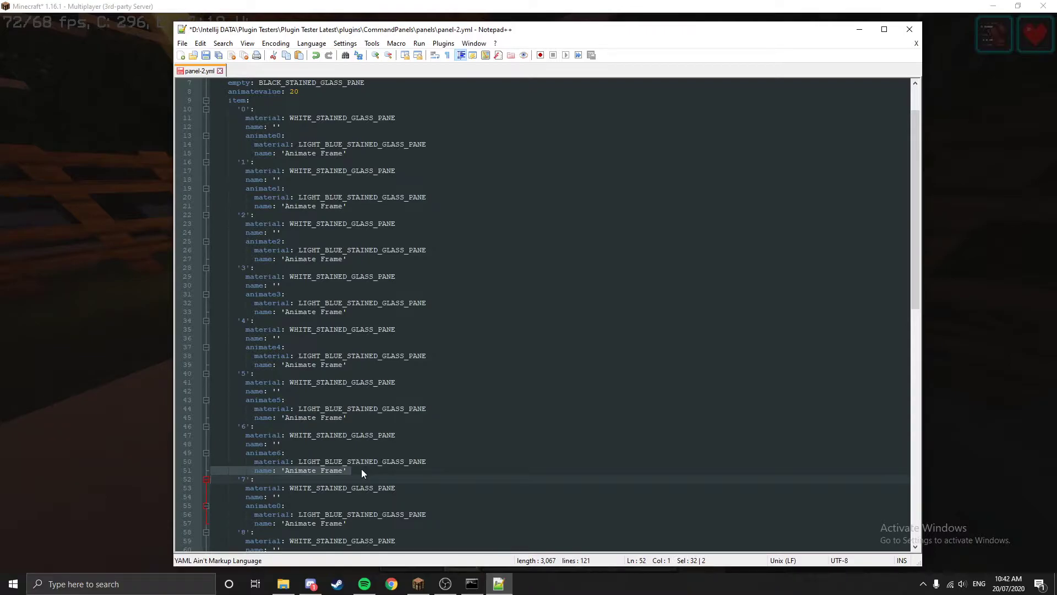
left_click(362, 471)
scroll(440, 443, "down", 2)
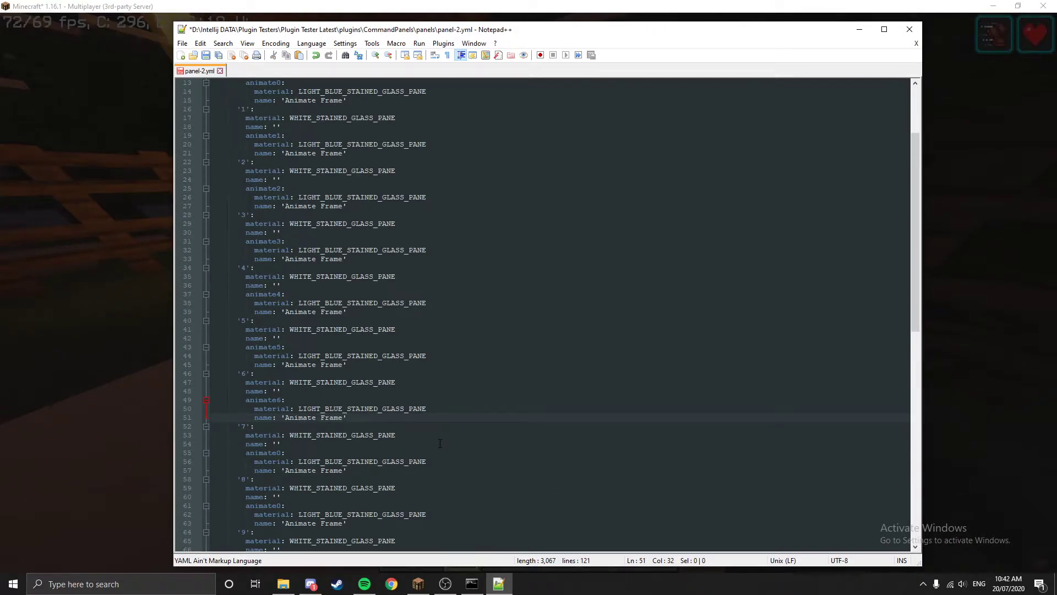
scroll(440, 444, "down", 1)
left_click(283, 426)
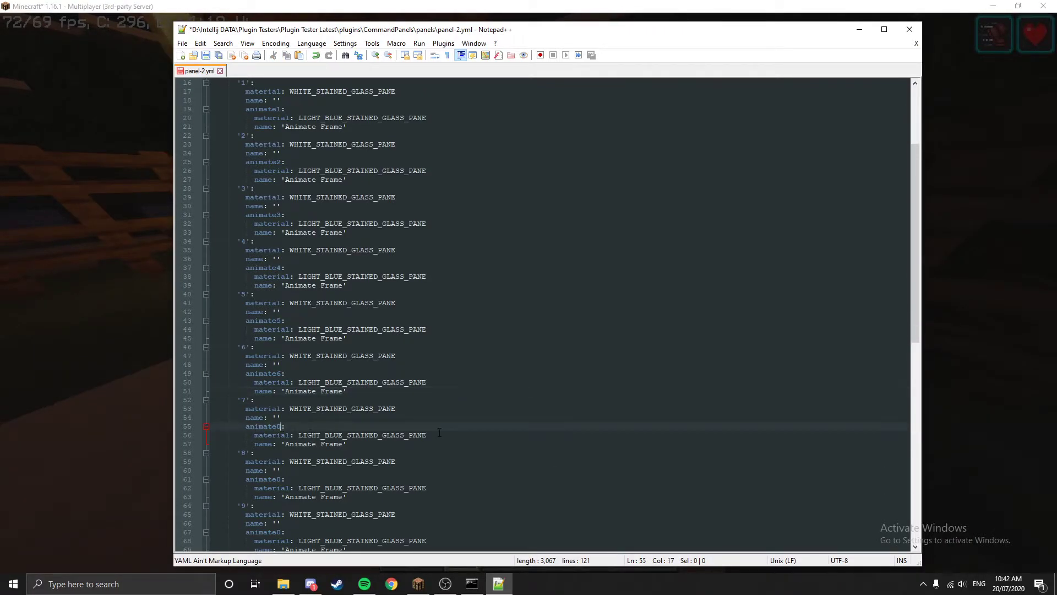
scroll(439, 432, "down", 2)
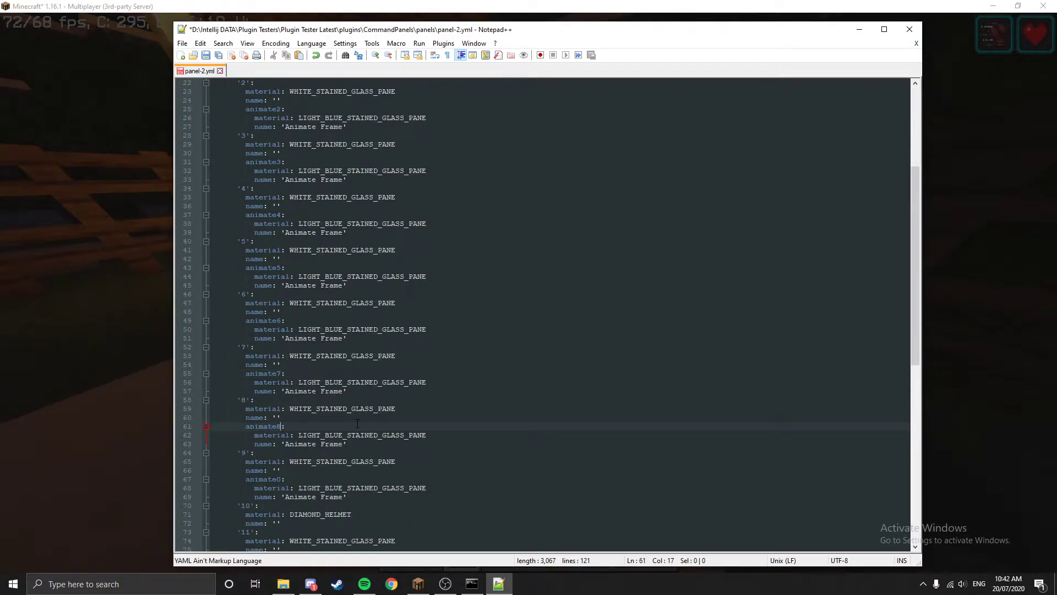
- Remove the animate section from item '9', set animatevalue to 8 and save panel-2.yml
key("ctrl+z")
key("ctrl+z")
key("ctrl+z")
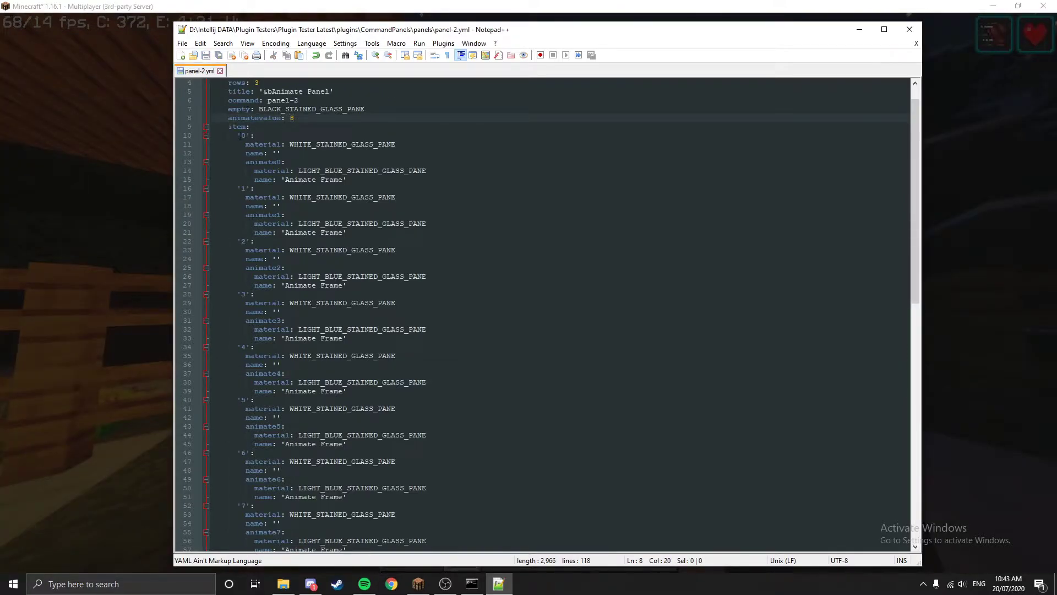
- Review the animatevalue setting and the animate0 to animate8 sections of items '0' to '8' in panel-2.yml
scroll(235, 464, "down", 1)
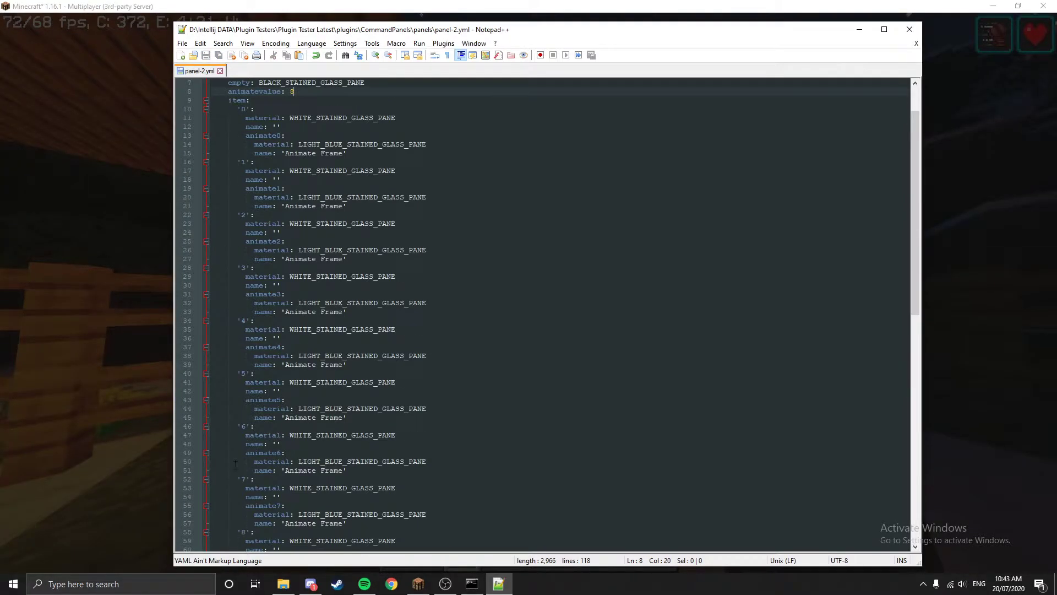
scroll(245, 541, "down", 1)
scroll(283, 171, "up", 3)
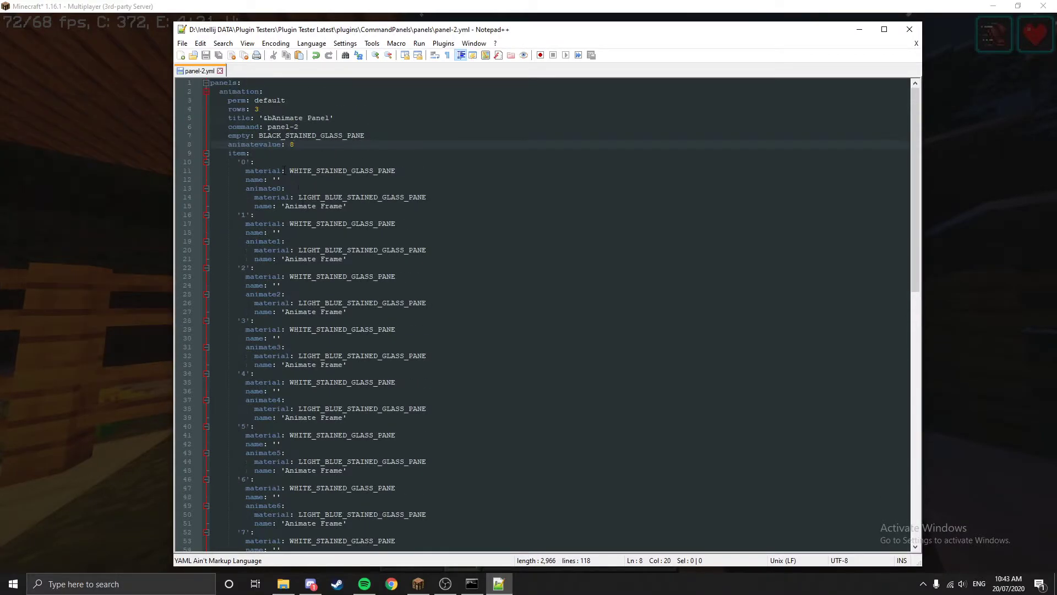
left_click(243, 164)
scroll(244, 164, "down", 5)
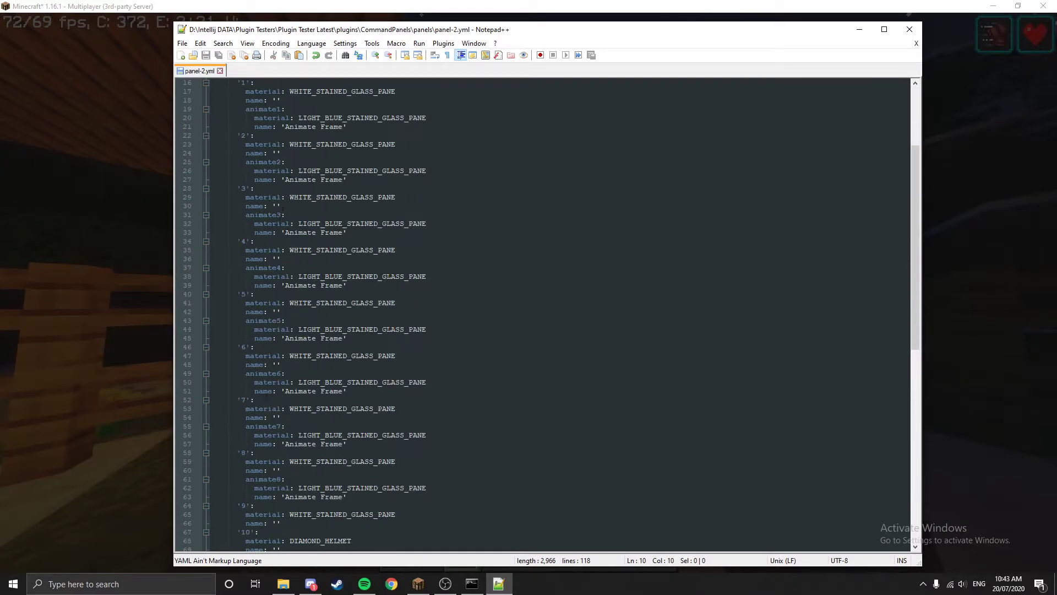
scroll(347, 475, "down", 1)
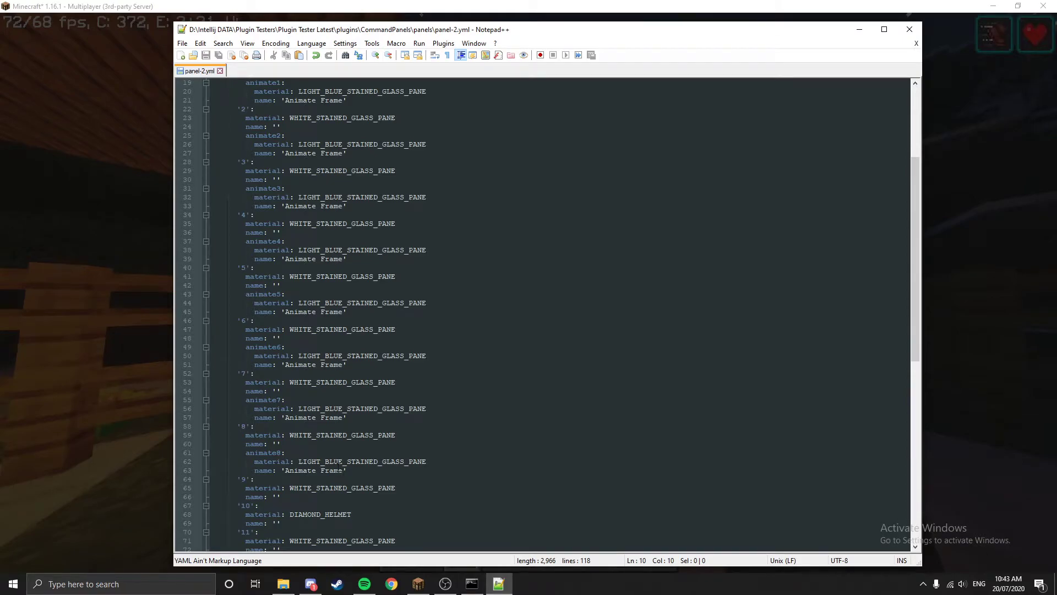
- Switch to Minecraft, open the animation panel to watch the glass pane animation along its first row, and close it
left_click(419, 583)
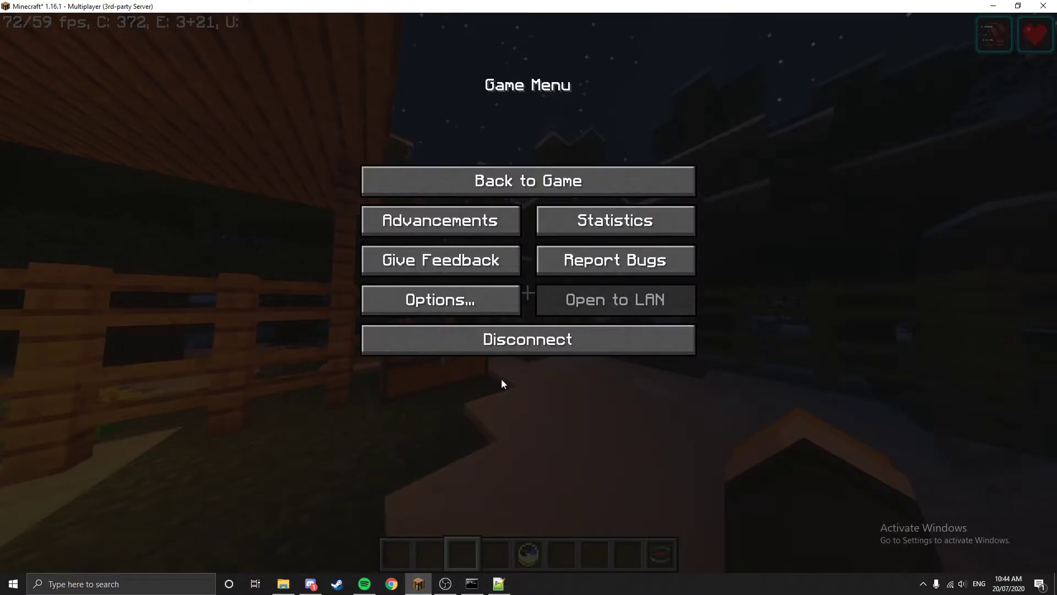
key("Escape")
type("/cpanel animation")
key("Return")
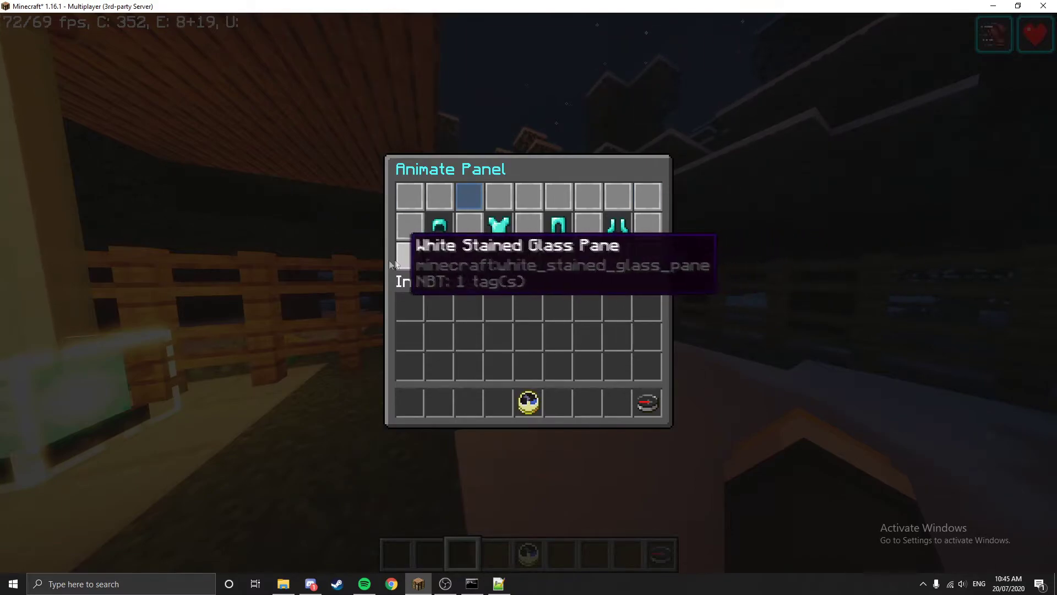
left_click(411, 224)
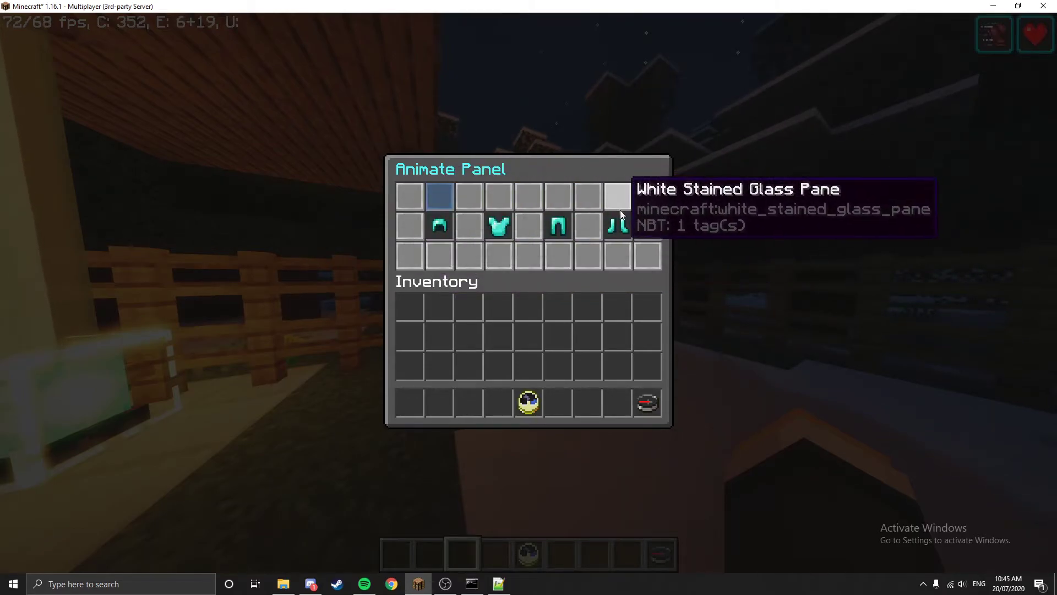
key("Escape")
key("Escape")
- Switch to Notepad++ and examine the animatevalue setting and the numbering of the items' animate sections throughout panel-2.yml
left_click(498, 585)
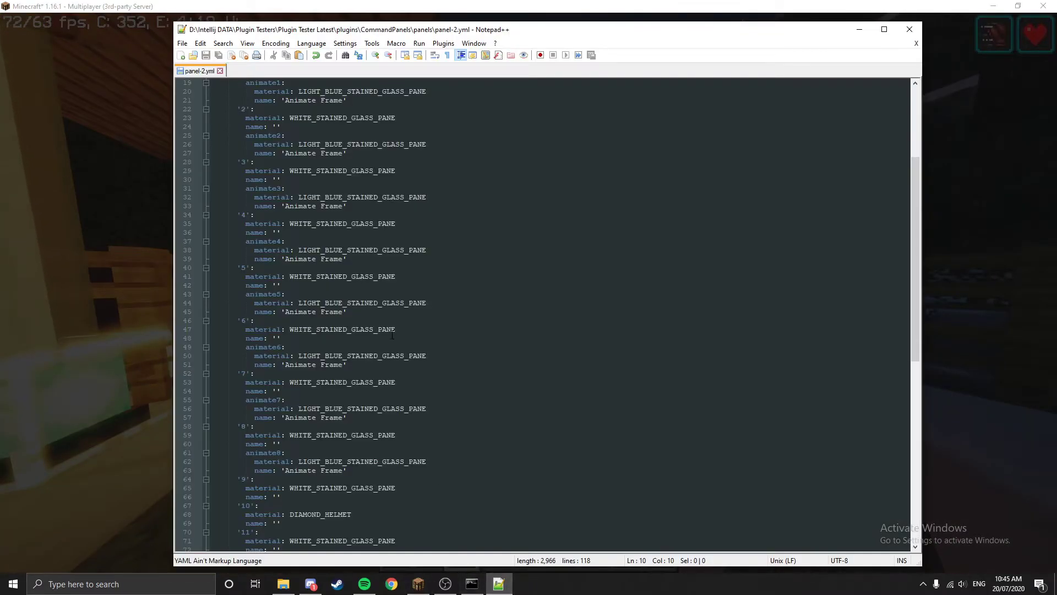
scroll(383, 407, "up", 10)
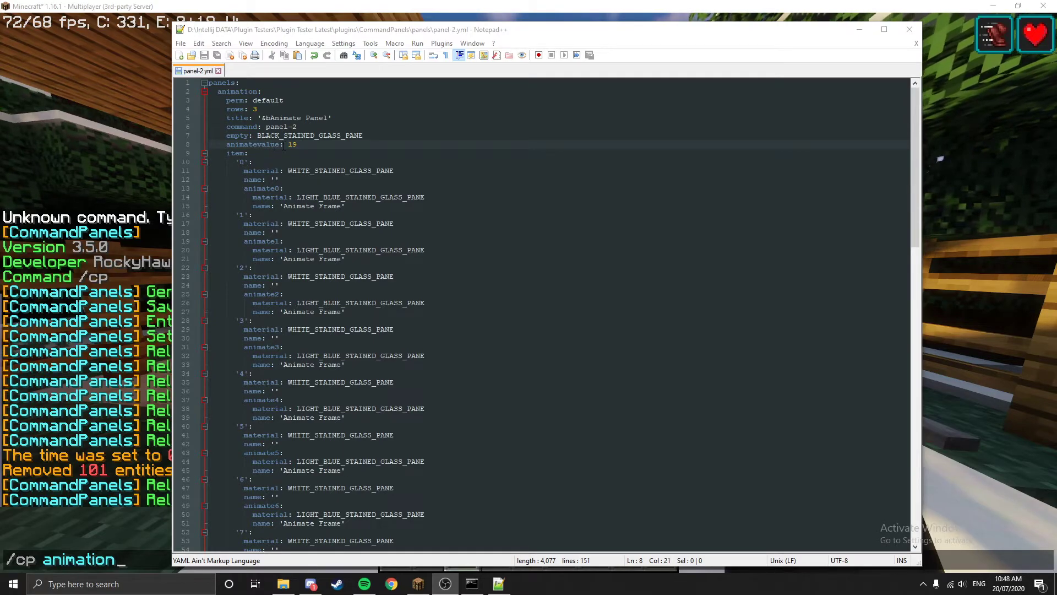
left_click_drag(288, 145, 293, 146)
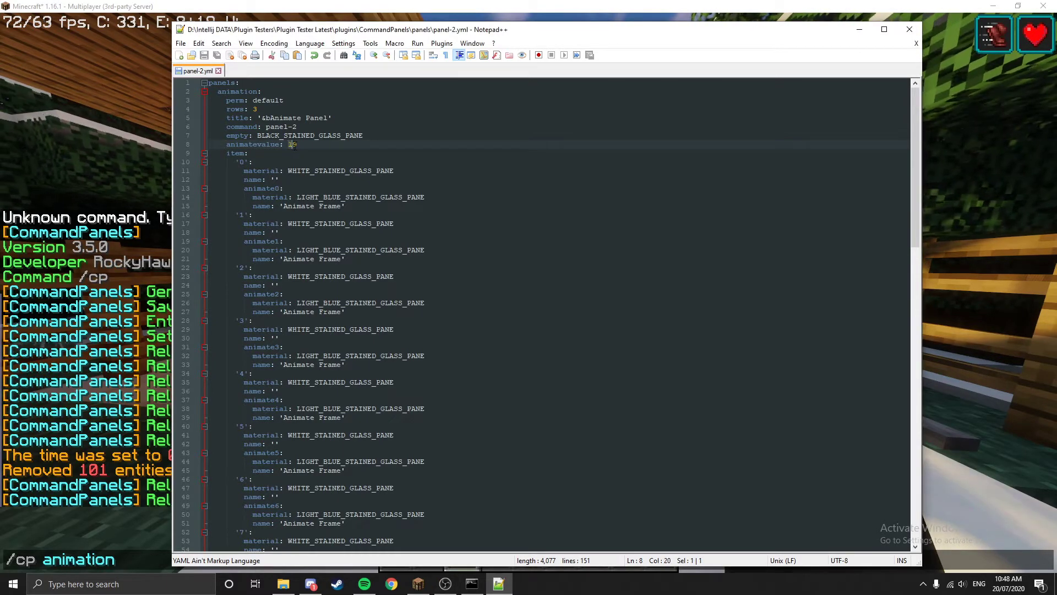
key("End")
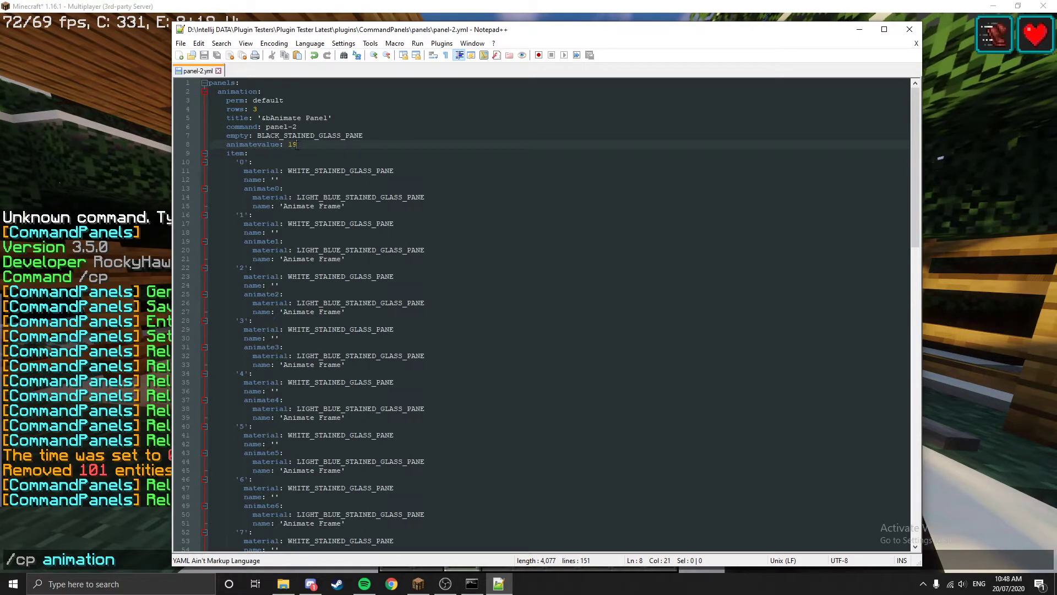
left_click(277, 189)
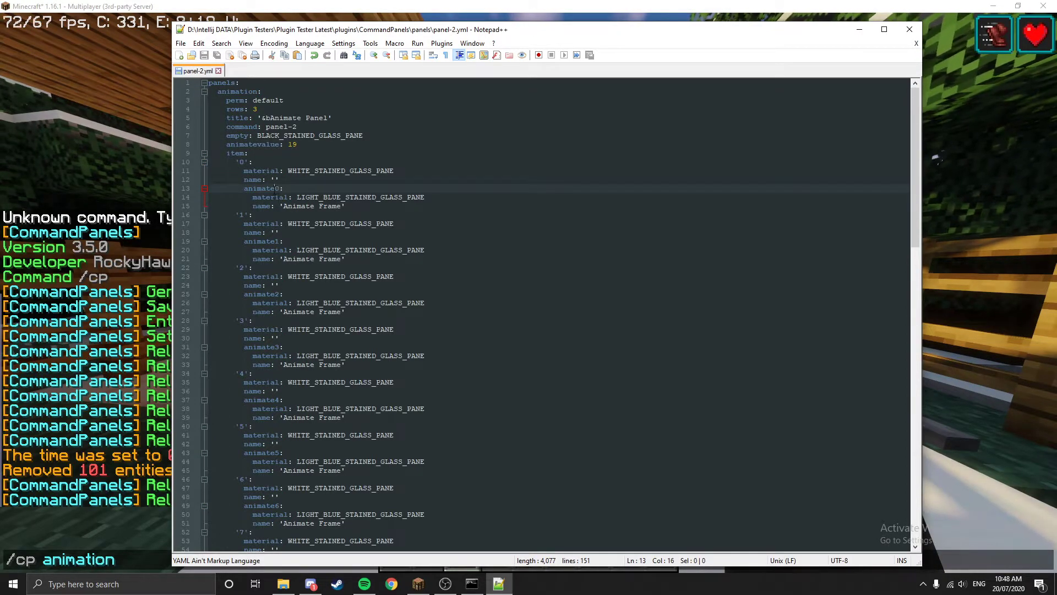
double_click(278, 189)
left_click(292, 186)
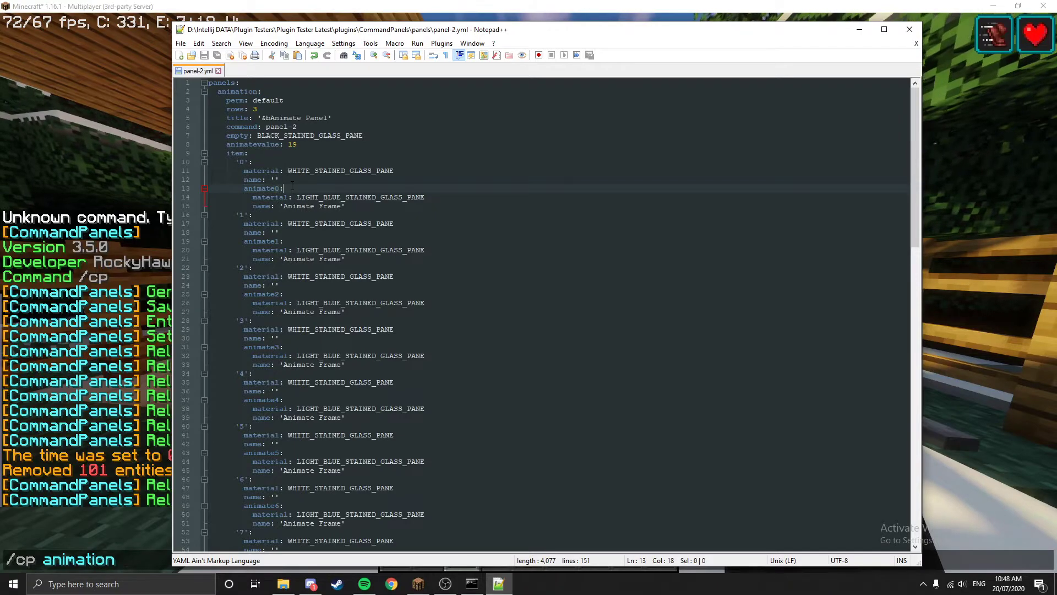
scroll(295, 397, "down", 17)
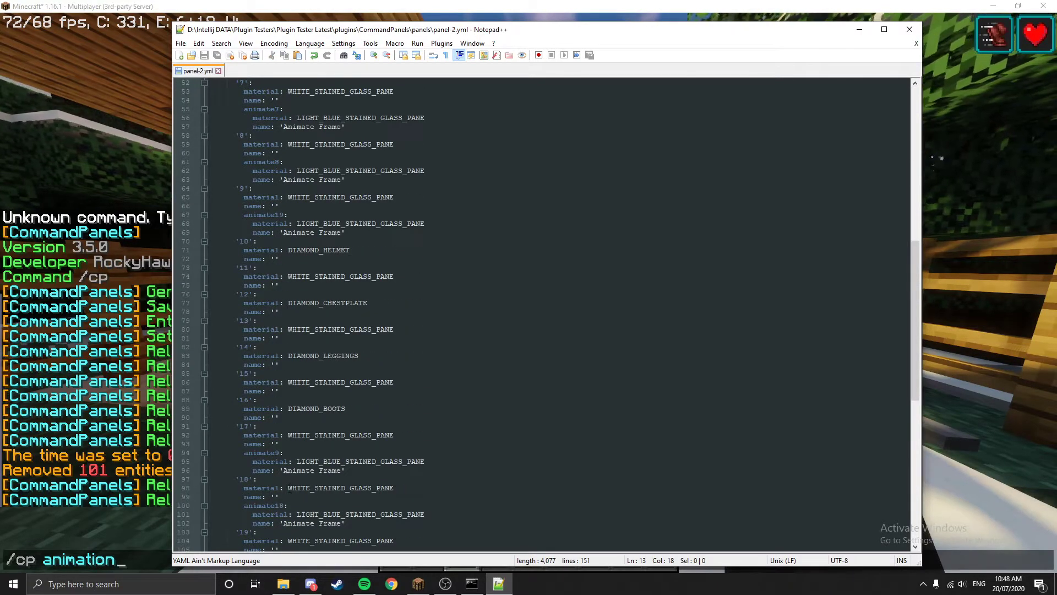
scroll(365, 243, "up", 17)
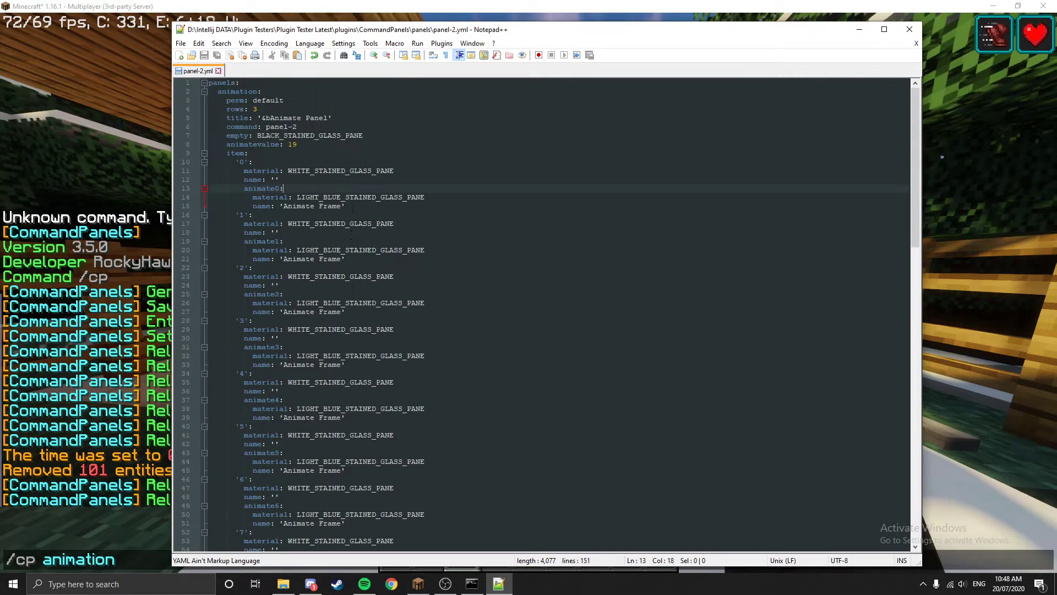
- Review how the animate section numbers run from item '0' through item '26' in panel-2.yml, including items '8', '9' and '17'
left_click_drag(274, 188, 291, 188)
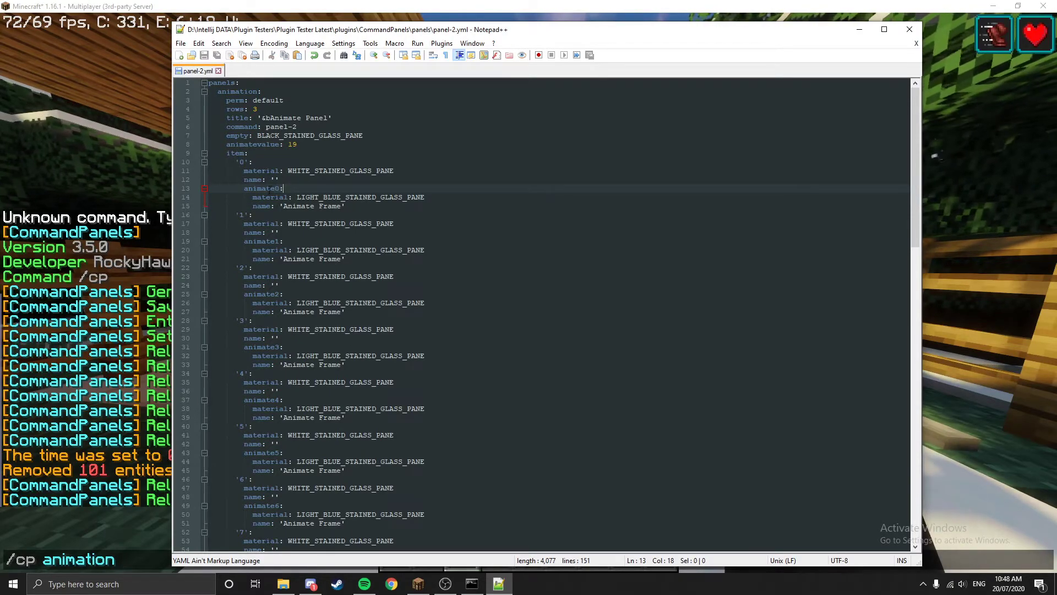
scroll(291, 190, "down", 8)
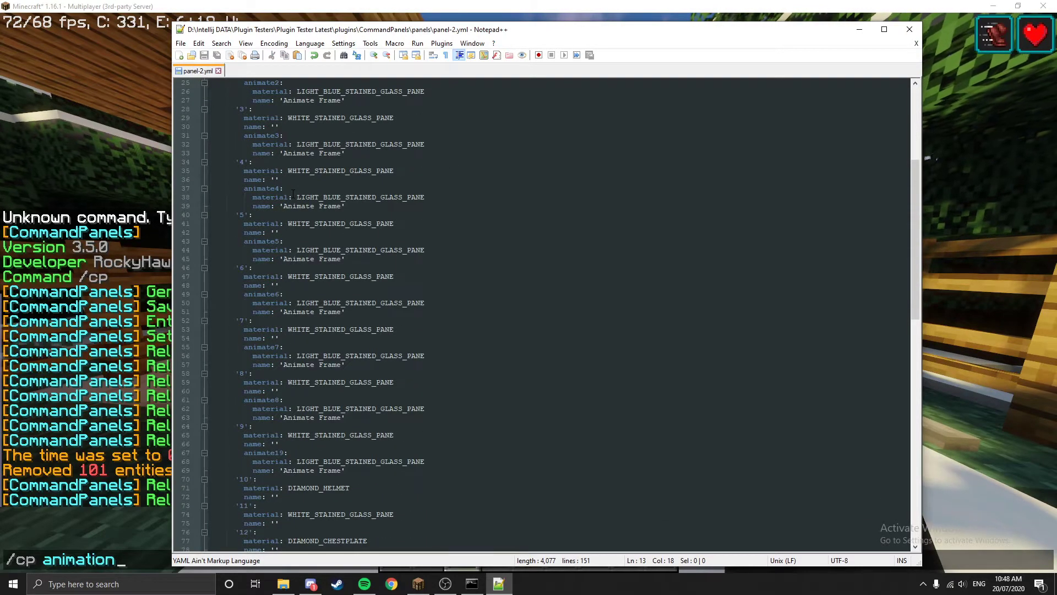
scroll(291, 114, "up", 3)
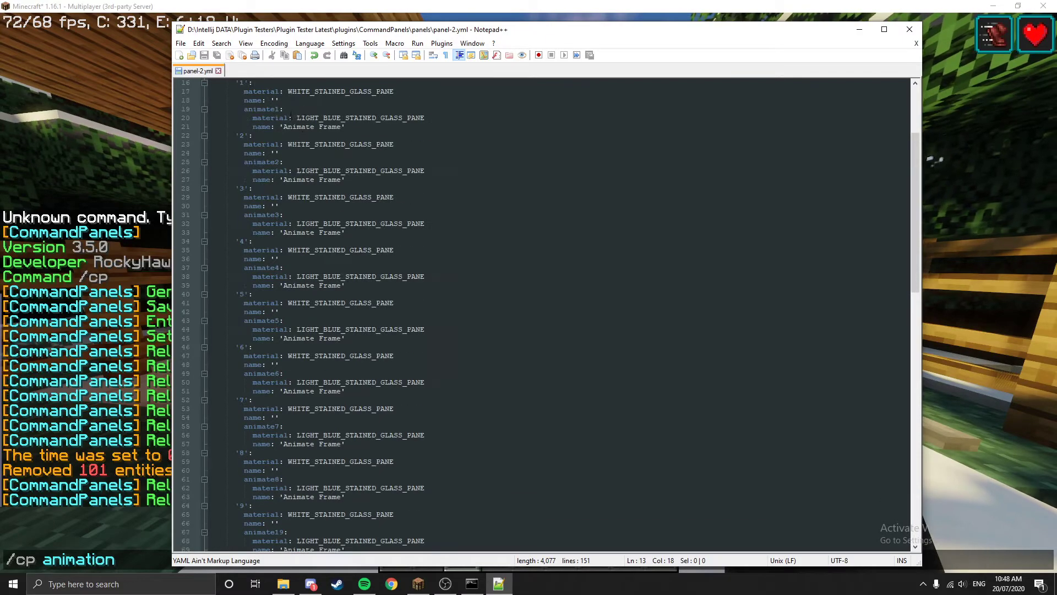
scroll(543, 314, "down", 2)
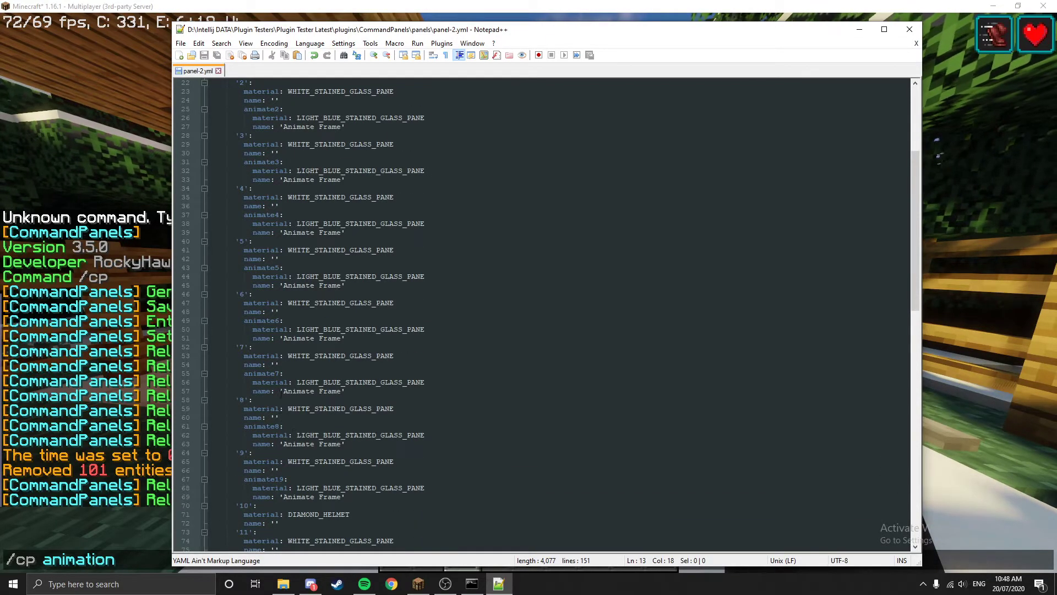
left_click(279, 426)
left_click(293, 427)
scroll(298, 430, "down", 18)
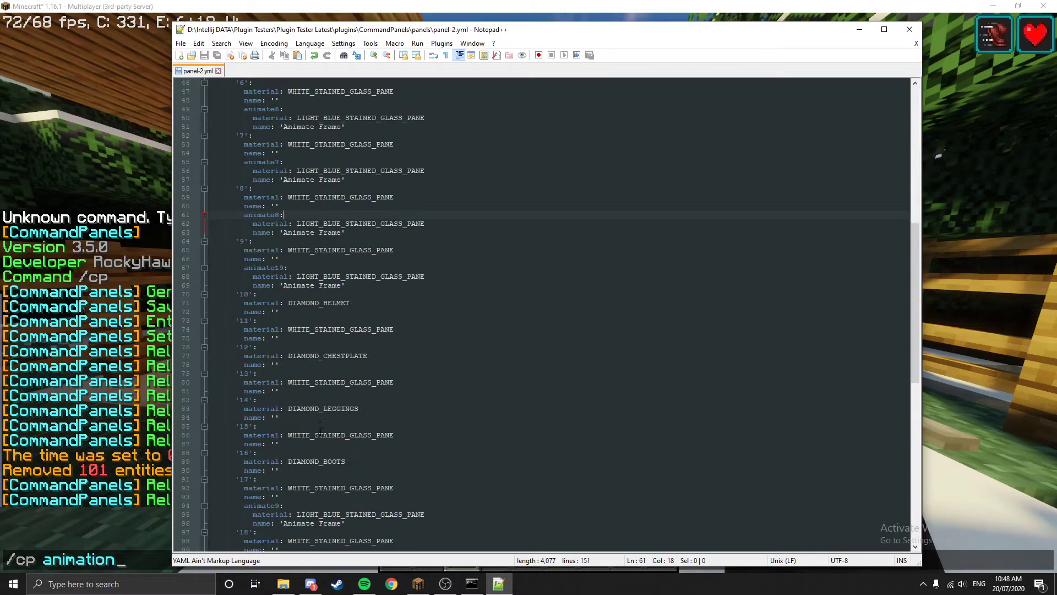
scroll(319, 434, "down", 8)
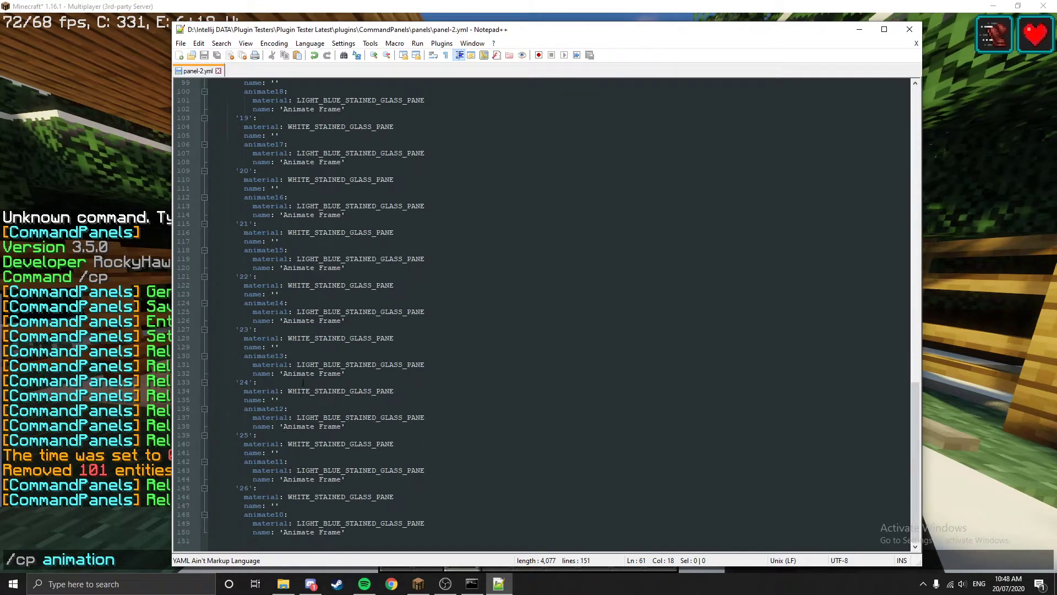
scroll(277, 168, "up", 16)
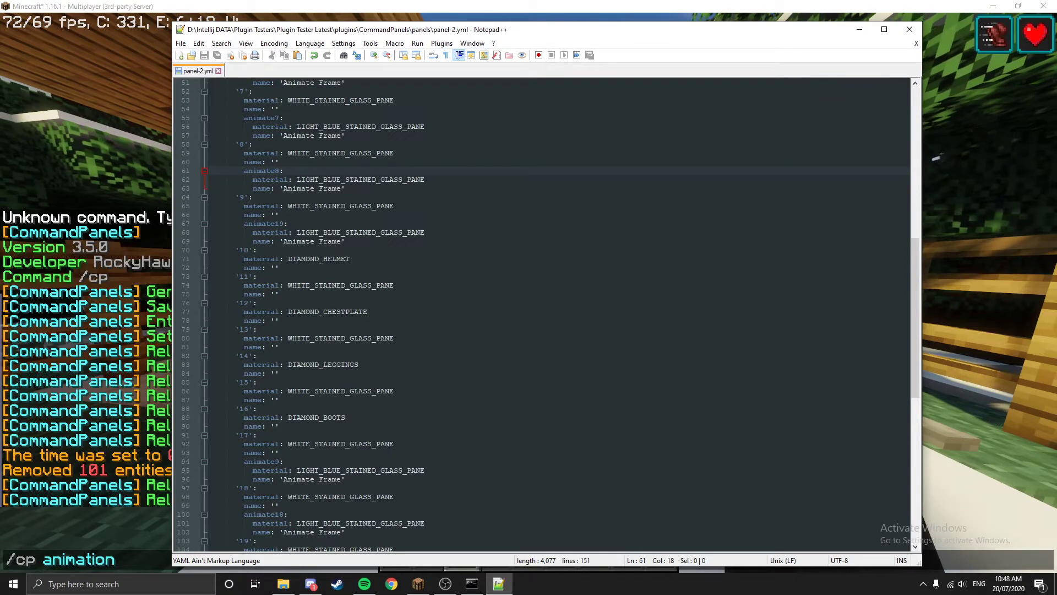
scroll(540, 313, "up", 3)
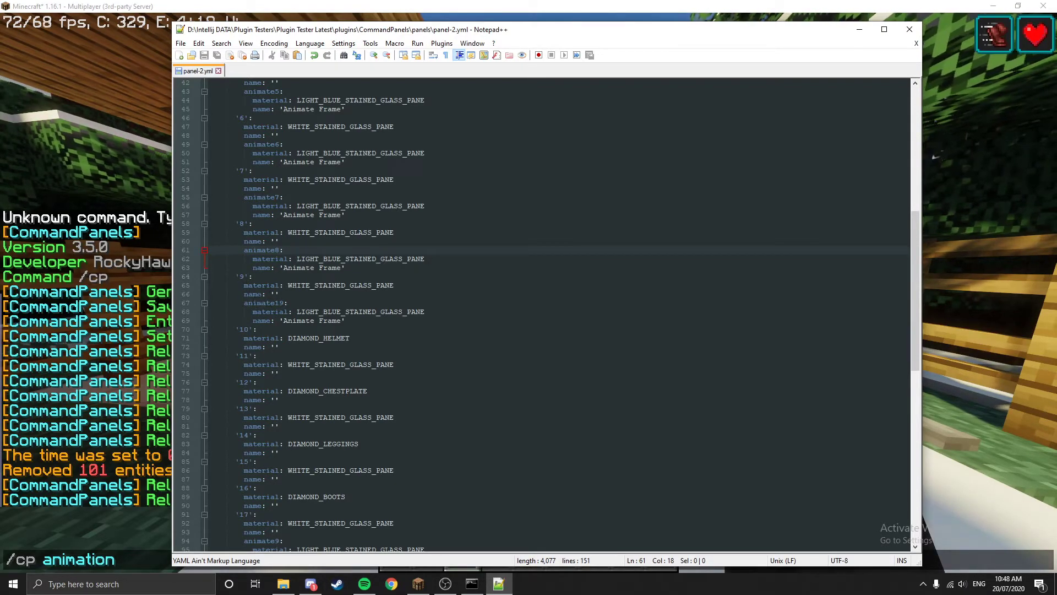
- Switch to Minecraft, reload CommandPanels, open the animation panel to watch the pane travel around its border, and close it
left_click(418, 582)
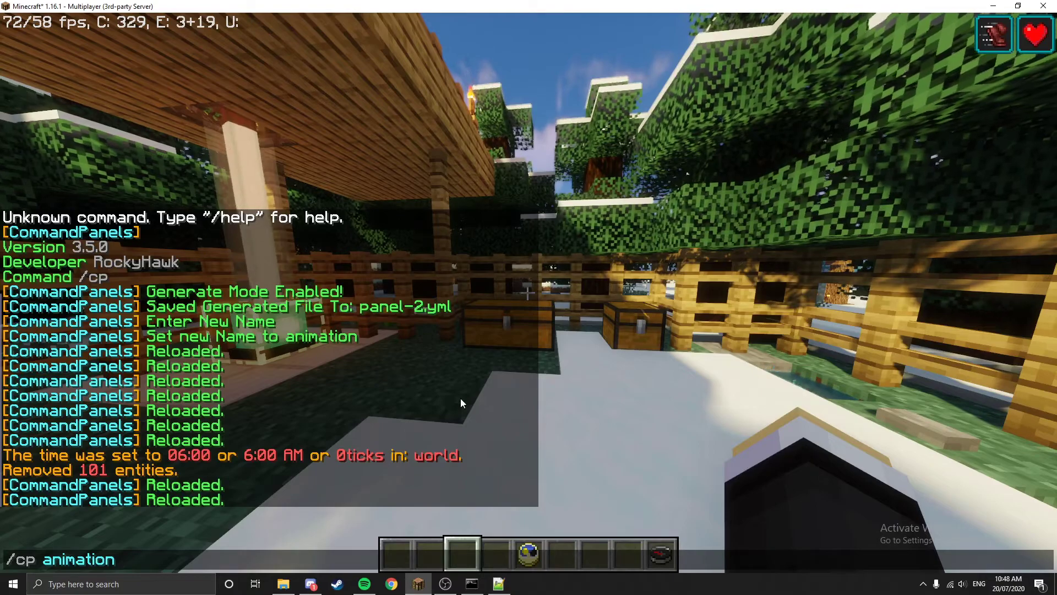
key("Up")
key("Return")
key("t")
key("Up")
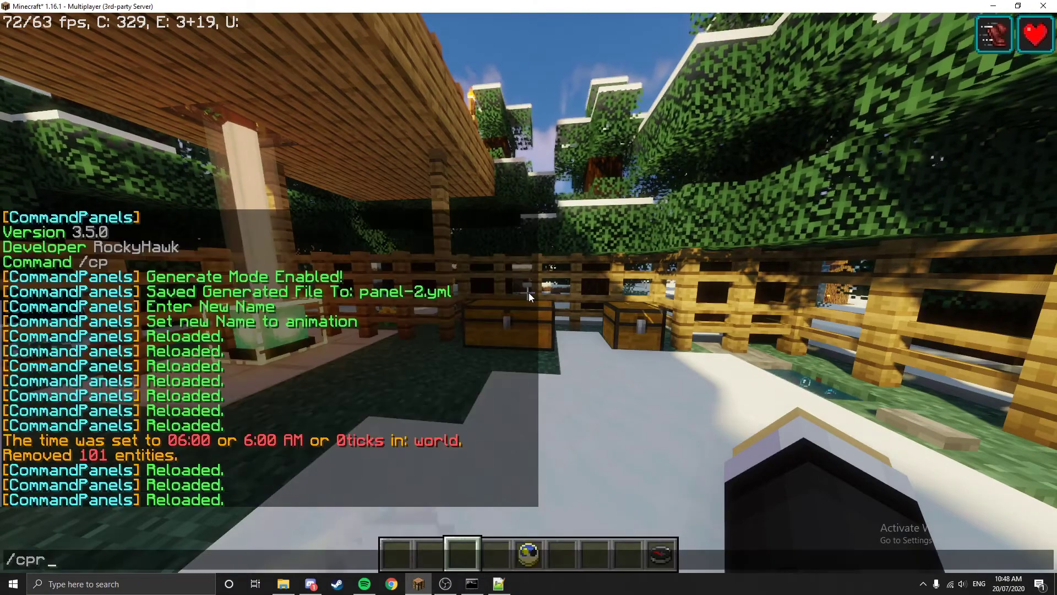
key("Up")
key("Return")
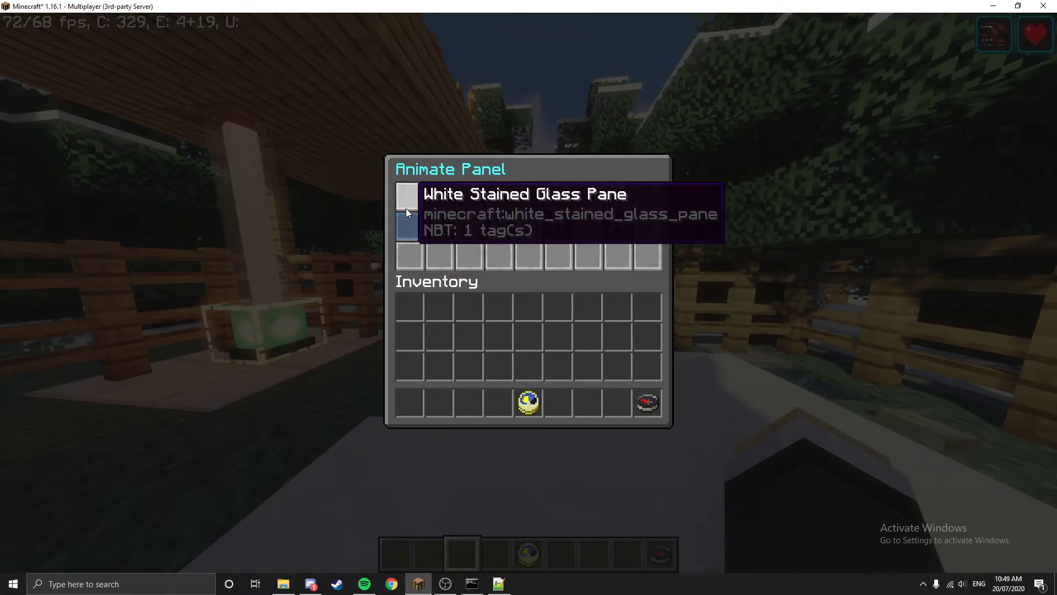
key("Escape")
key("Escape")
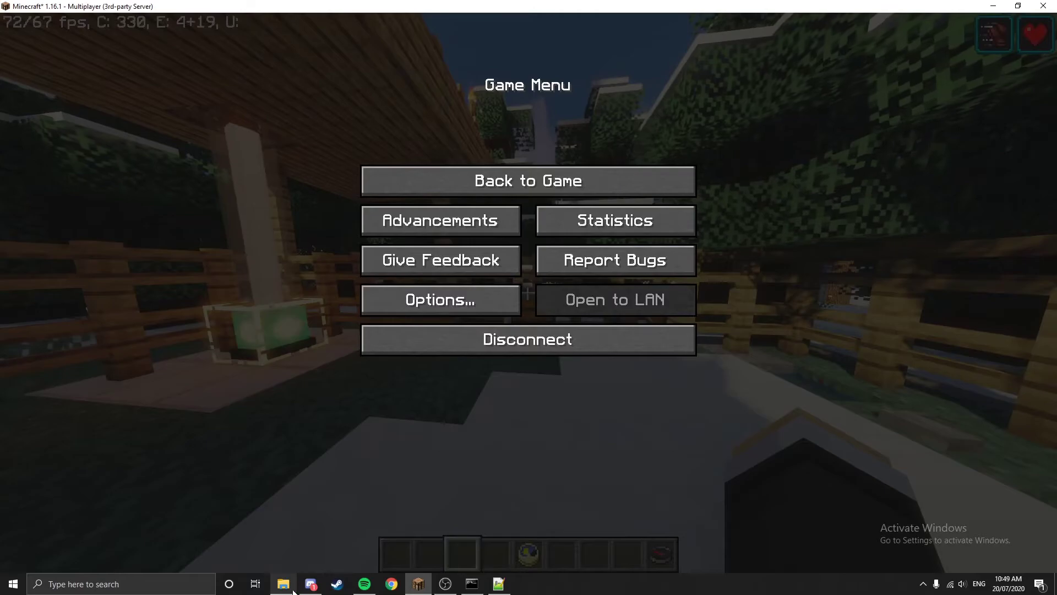
- Switch to CommandPanels' config.yml in Notepad++, save it with refresh-delay '1', then replace that value with '4' and save again
key("alt+Tab")
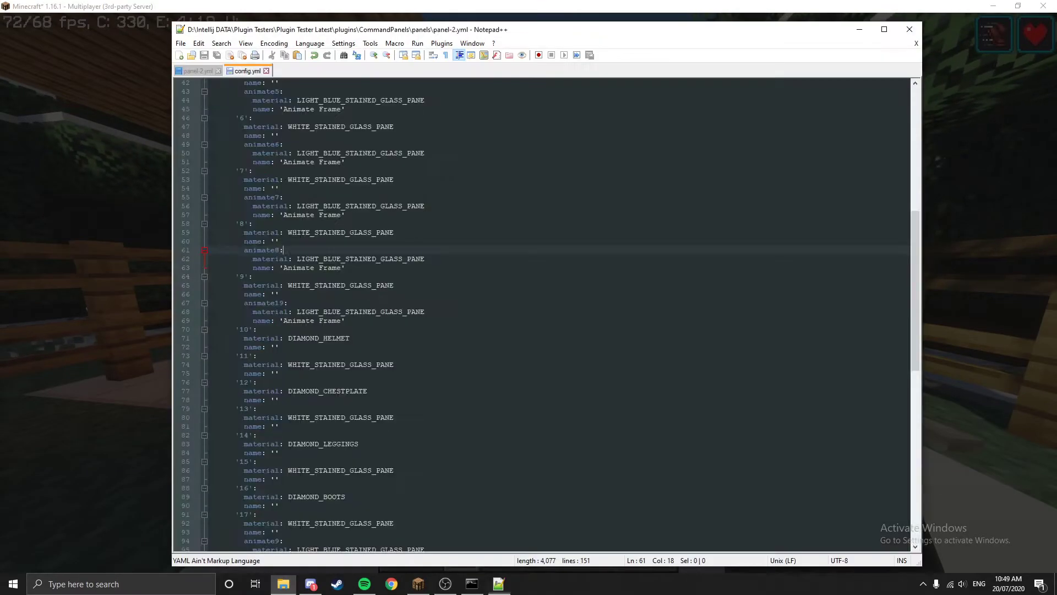
left_click_drag(302, 118, 235, 118)
left_click(322, 119)
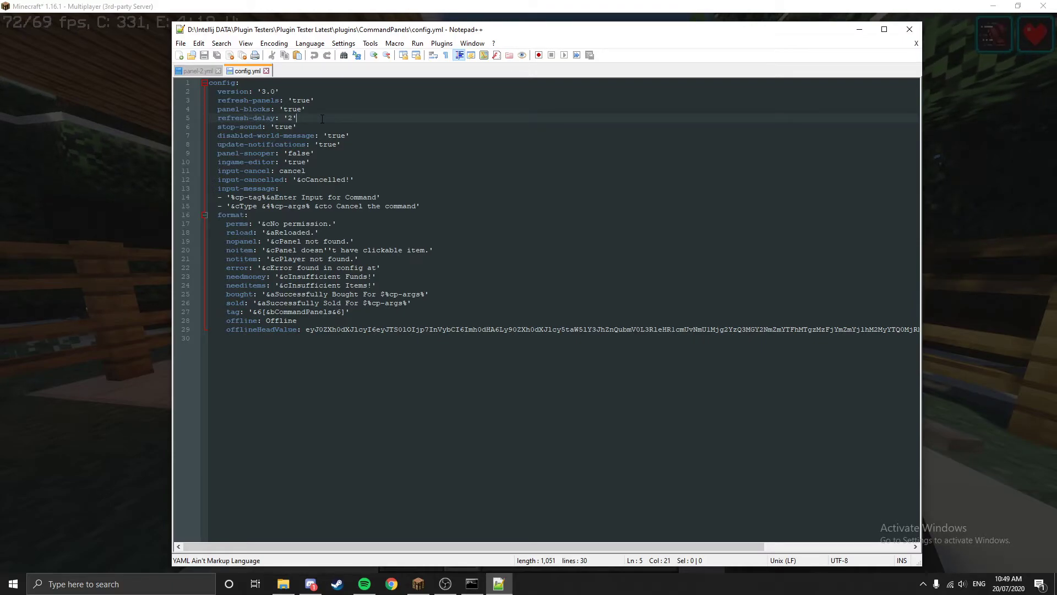
key("BackSpace")
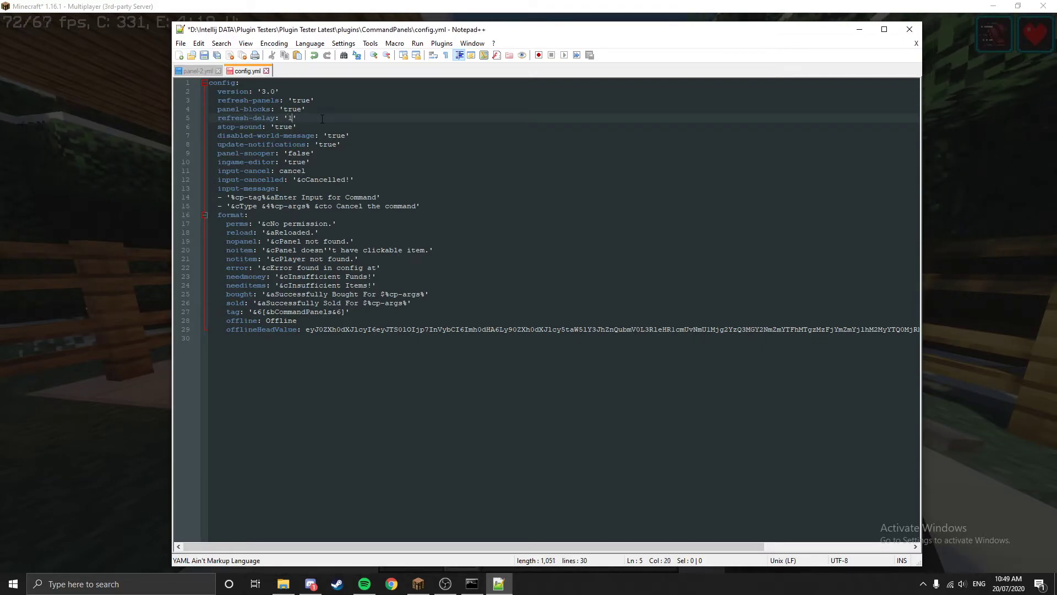
key("ctrl+s")
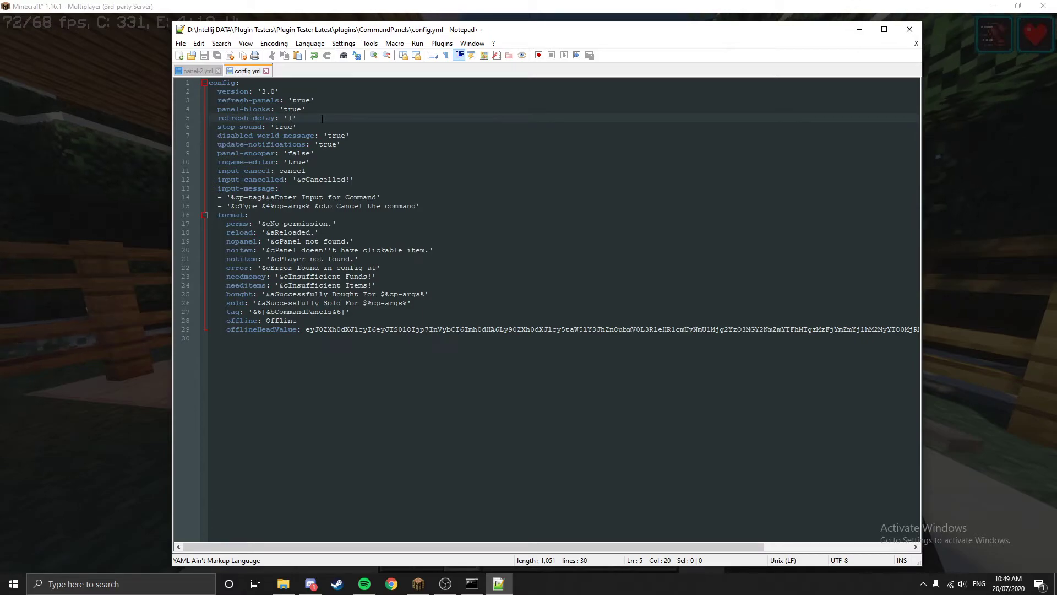
key("BackSpace")
type("4")
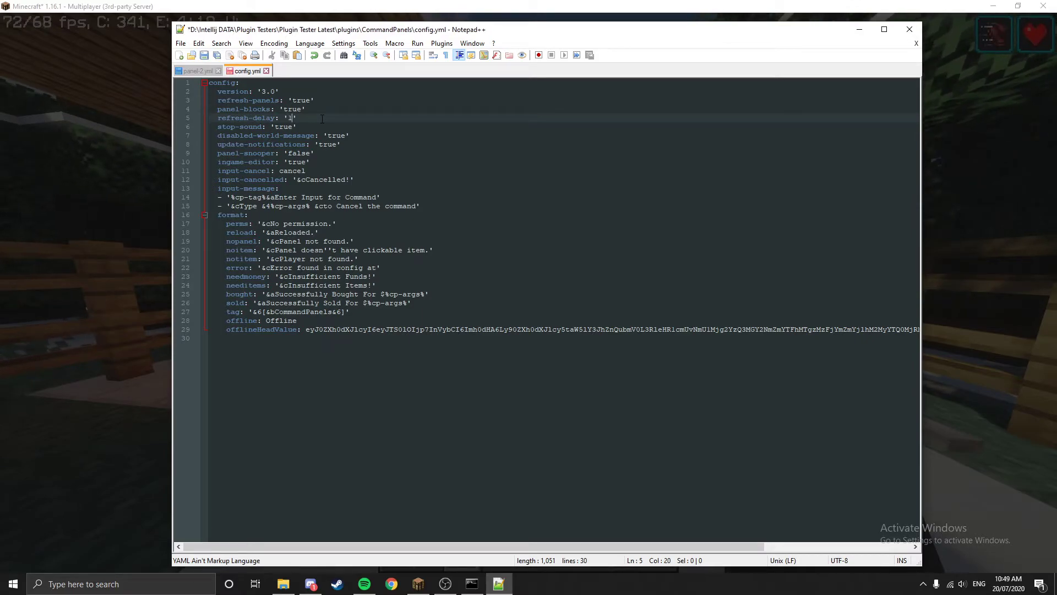
key("ctrl+s")
- Return to Minecraft, reload the plugin and open the animation panel with /cp animation to watch the animation's speed
left_click(114, 116)
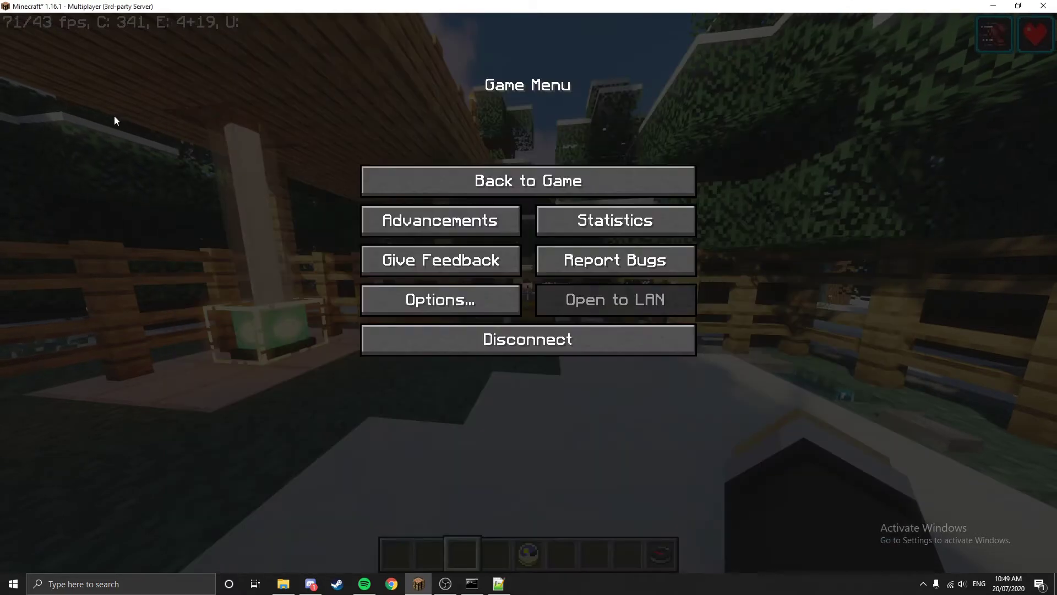
key("Escape")
type("/c")
key("Escape")
key("slash")
key("Up")
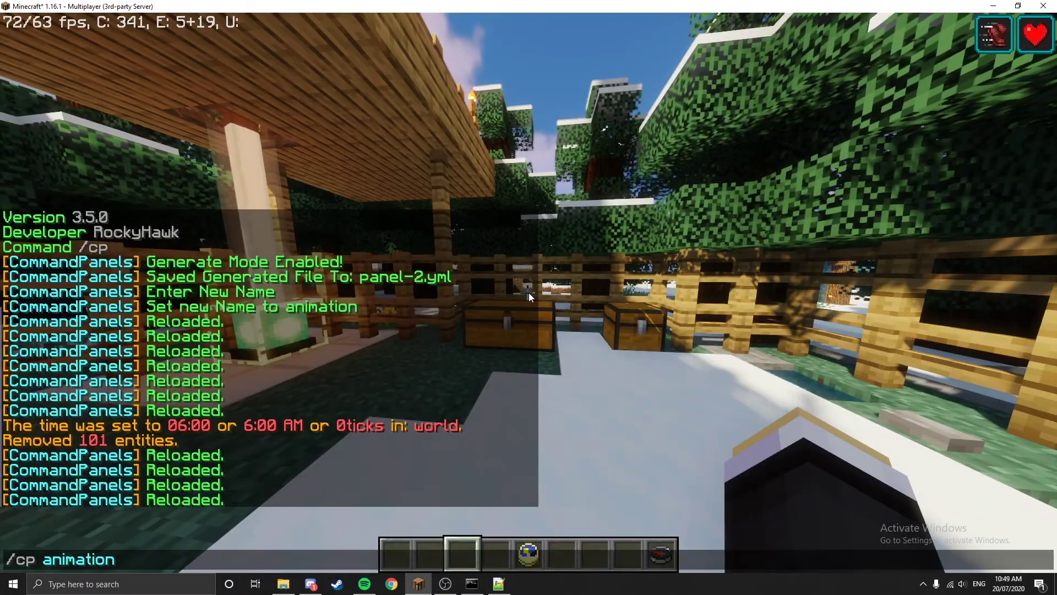
key("Return")
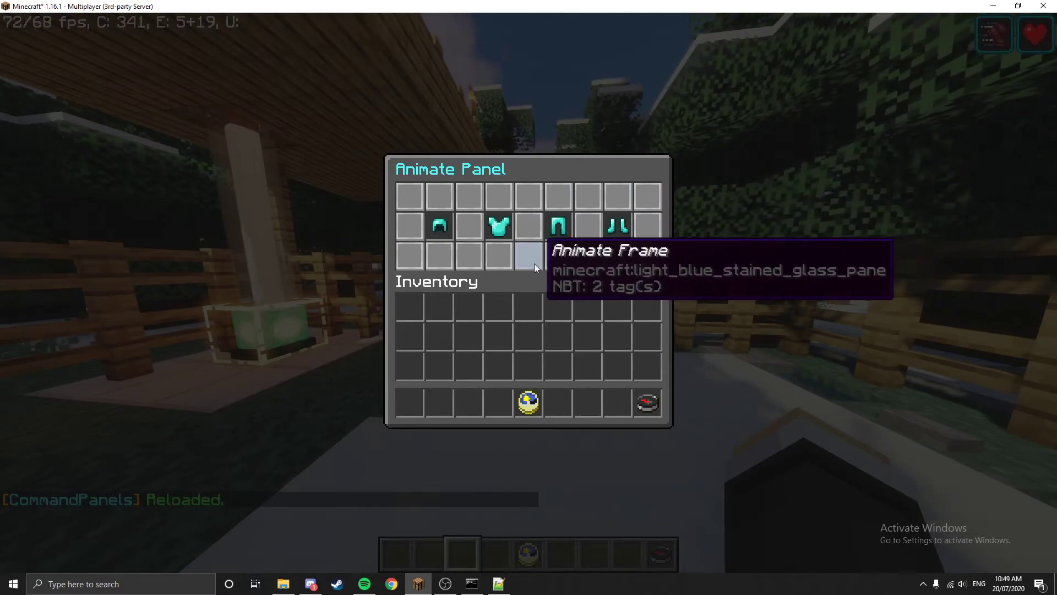
- Examine the animatevalue and animate sections of panel-2.yml in Notepad++ and compare them with the open panel in Minecraft
key("alt+Tab")
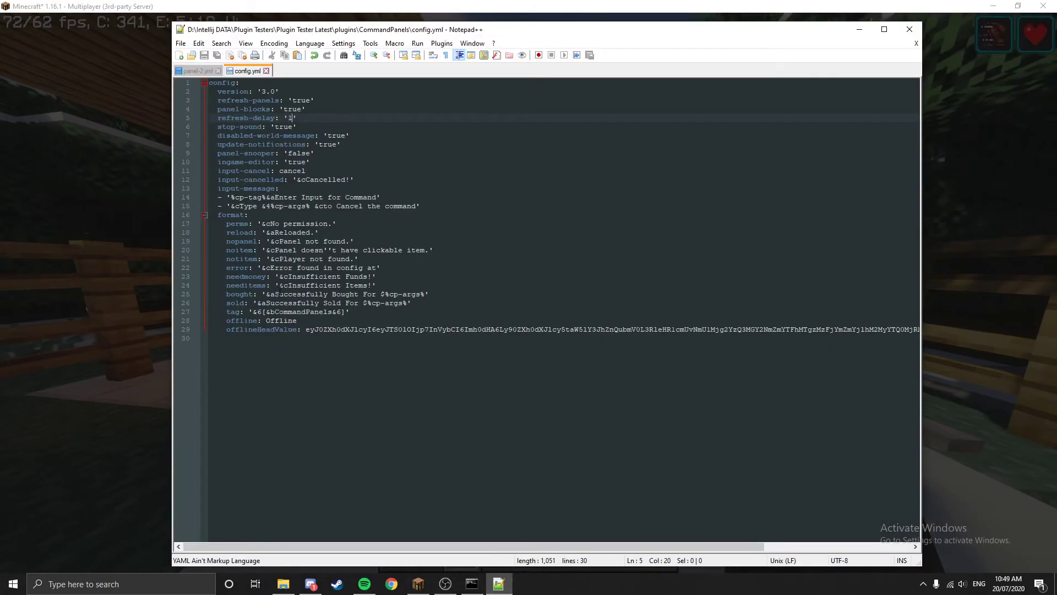
left_click(197, 71)
scroll(319, 279, "up", 10)
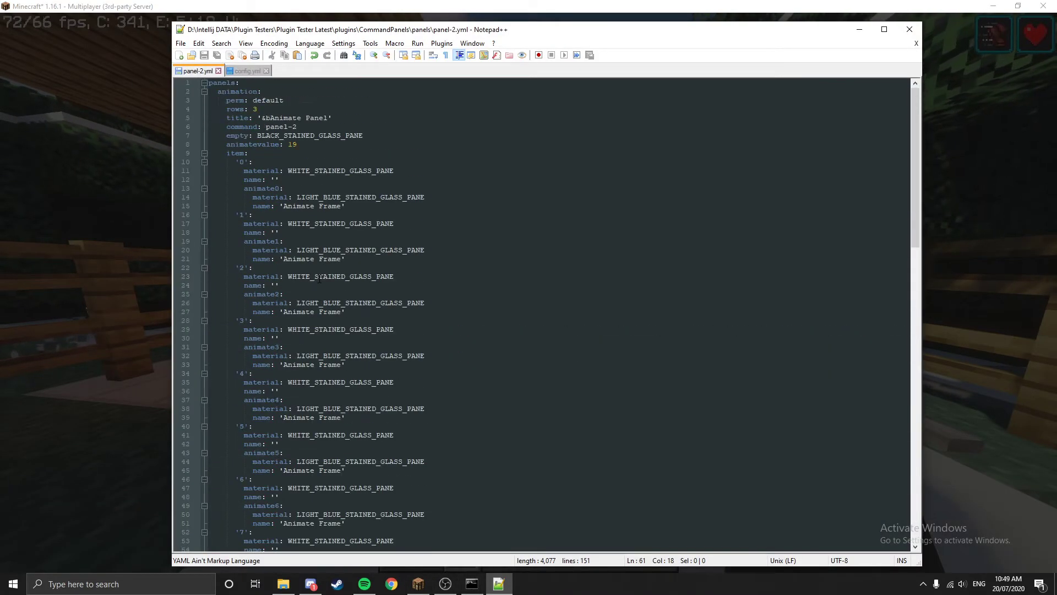
scroll(319, 279, "down", 15)
scroll(320, 278, "up", 15)
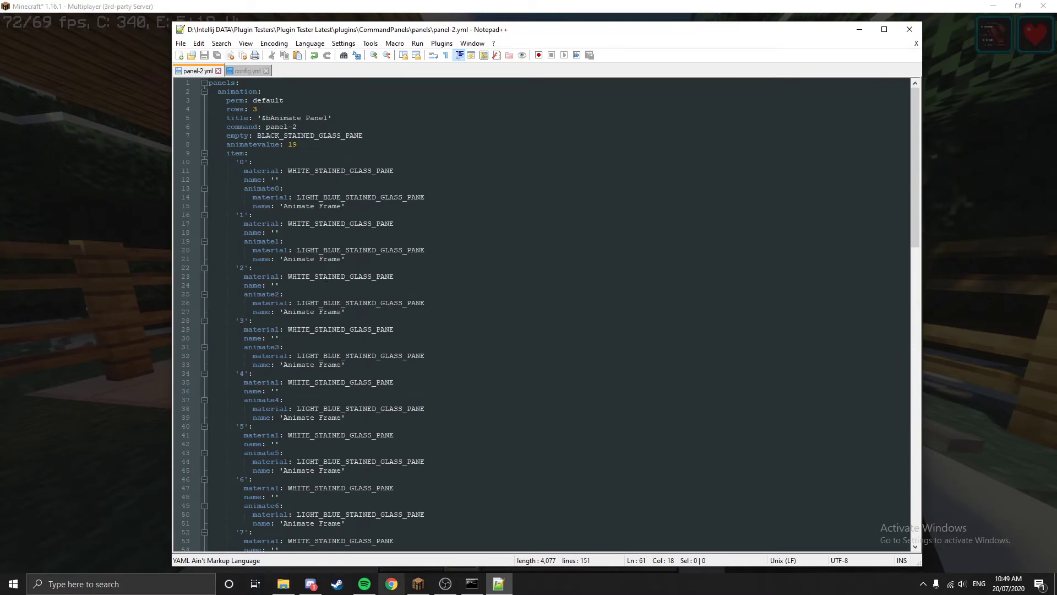
left_click(418, 584)
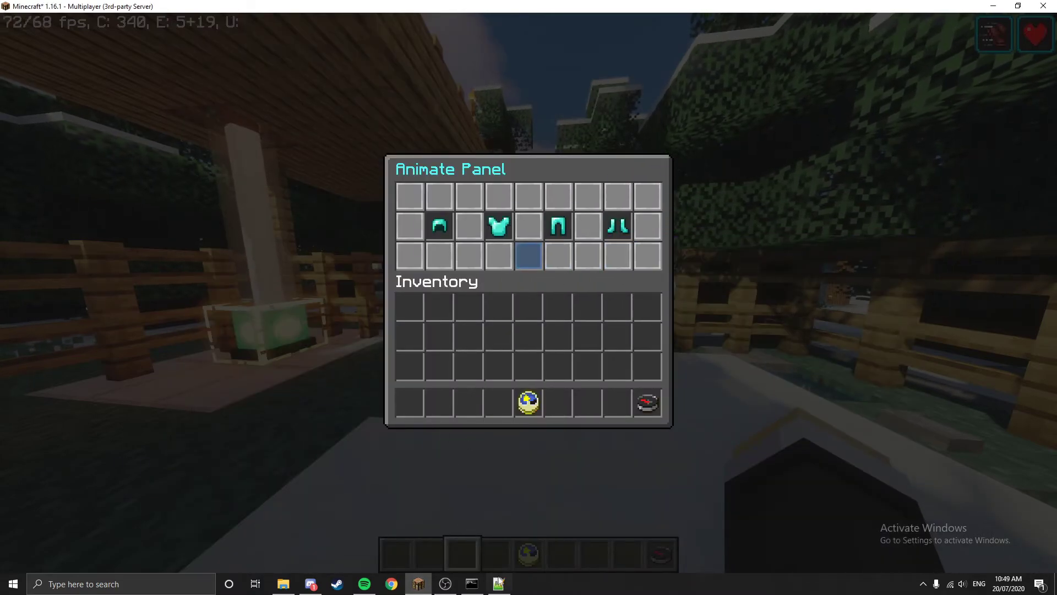
- In panel-2.yml in Notepad++, duplicate item '0''s animate0 section below itself and rename the copy animate1
key("alt+Tab")
left_click_drag(327, 208, 246, 191)
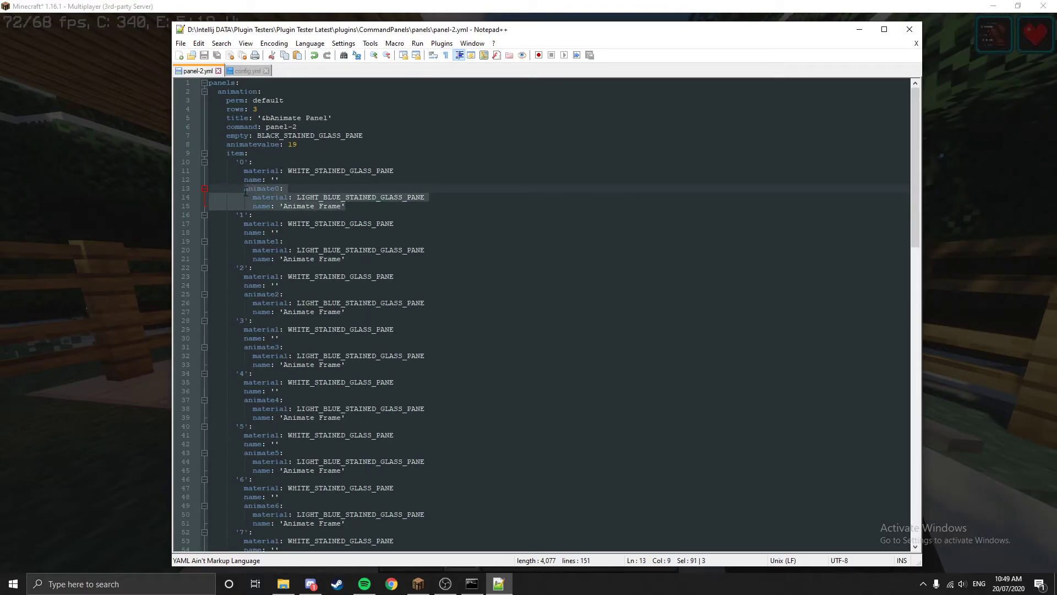
left_click(353, 207)
key("Return")
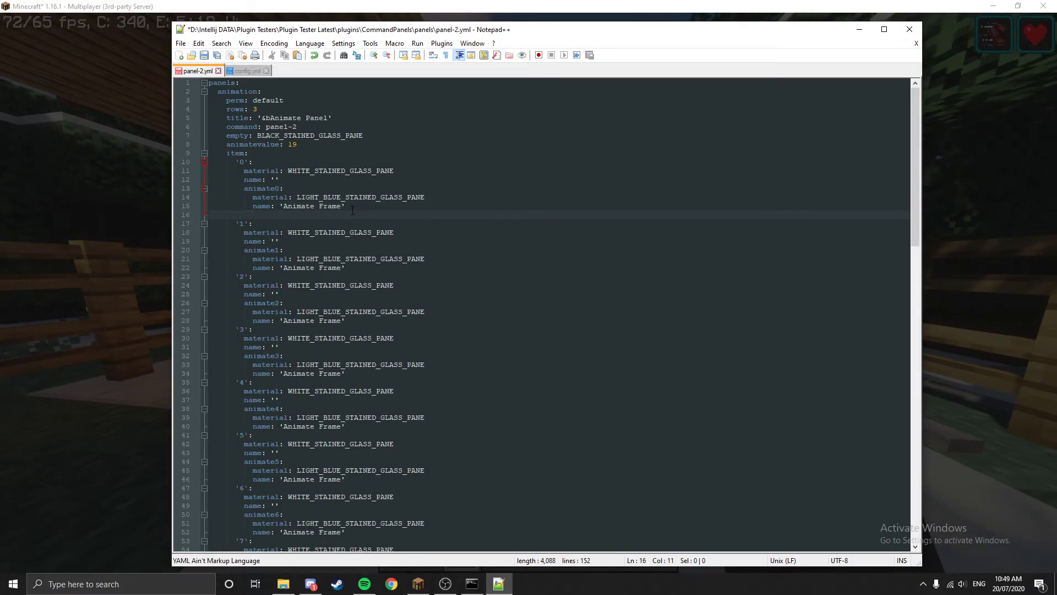
type("animate0:           material: LIGHT_BLUE_STAINED_GLASS_PANE           name: 'Animate Frame'")
left_click(281, 215)
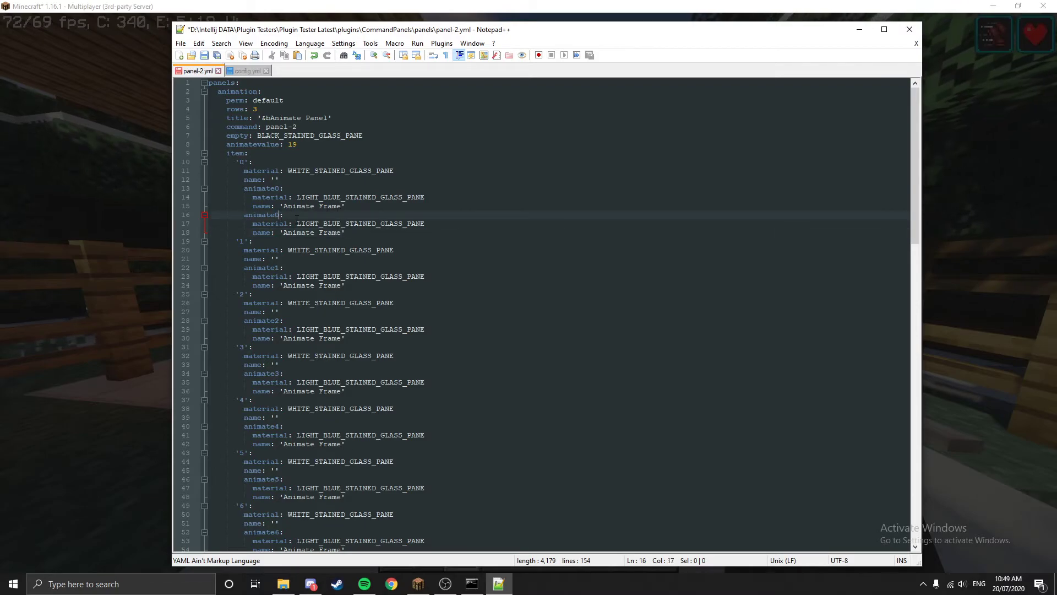
key("BackSpace")
type("1")
key("Escape")
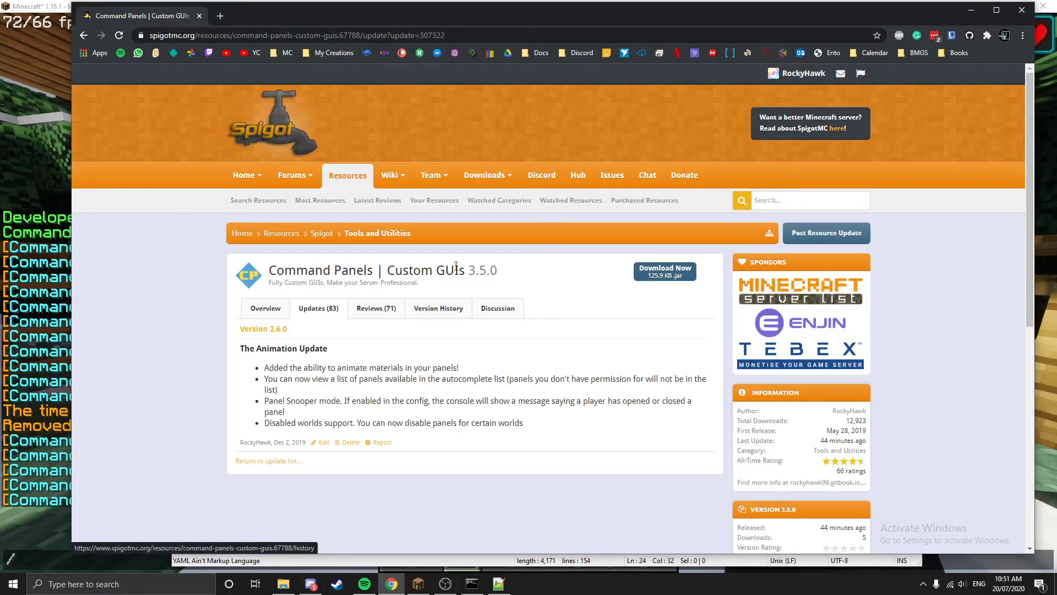
- Read the Version 2.6.0 Animation Update notes on the Command Panels Spigot page in the browser
left_click_drag(287, 329, 272, 331)
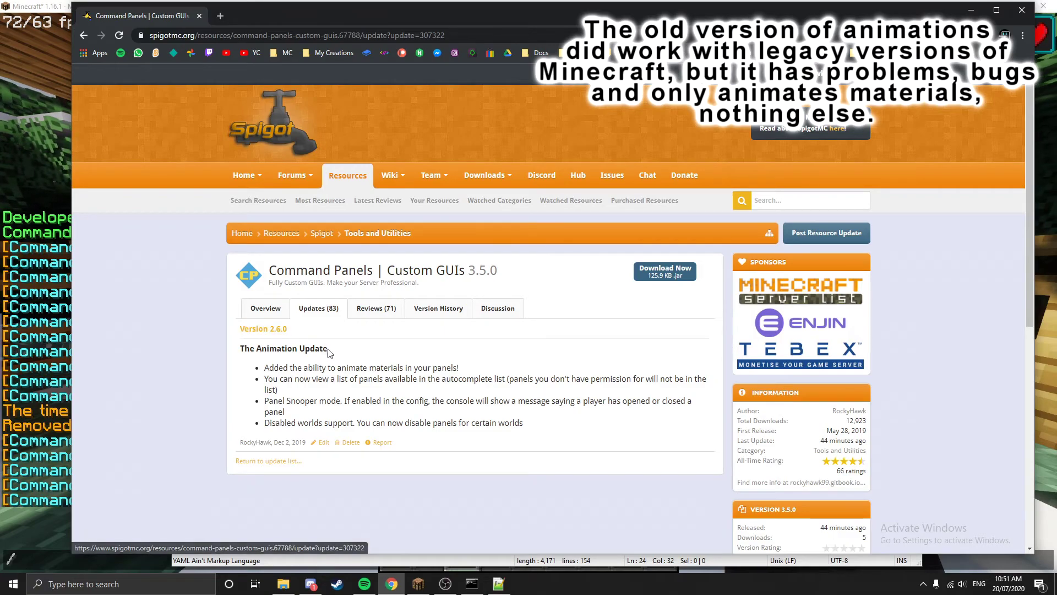
left_click_drag(330, 348, 219, 348)
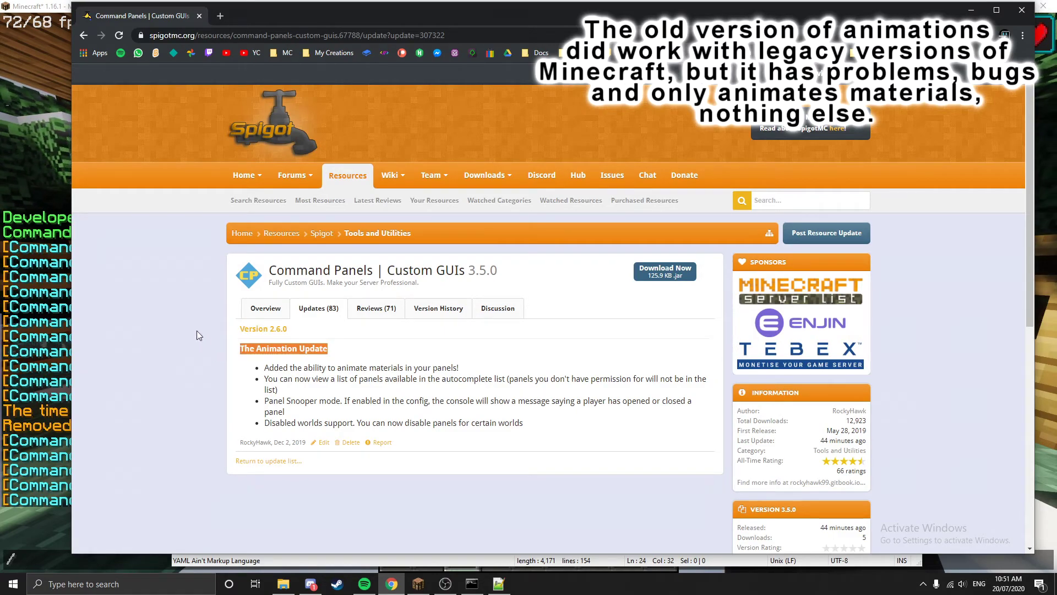
left_click(394, 394)
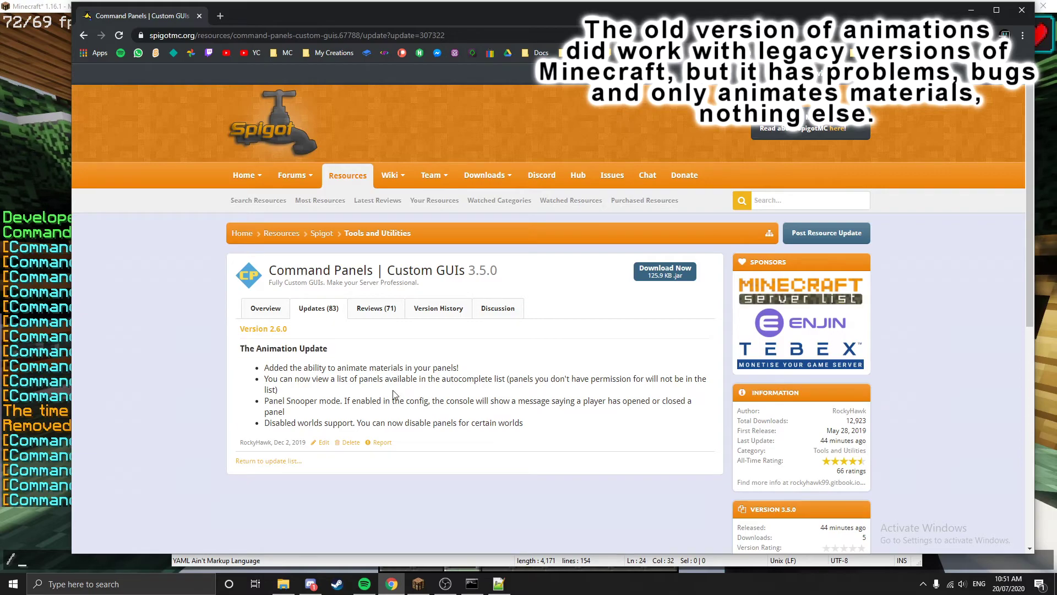
- Switch to Notepad++ and set item '1''s material in panel-2.yml to the old-format list WHITE_STAINED_GLASS_PANE;LIGHT_BLUE_STAINED_GLASS_PANE;
key("alt+Tab")
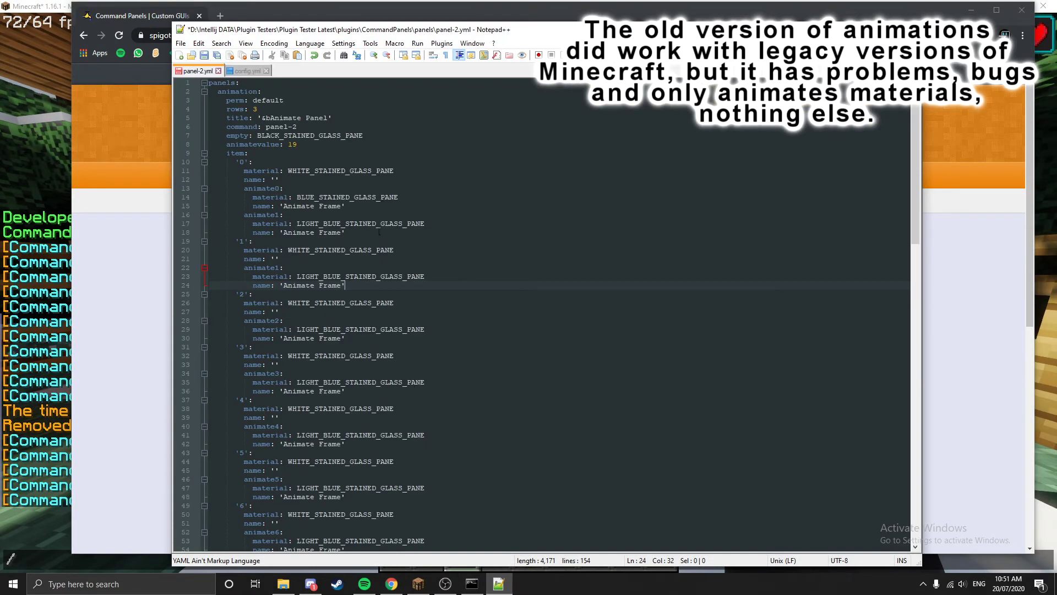
left_click(408, 252)
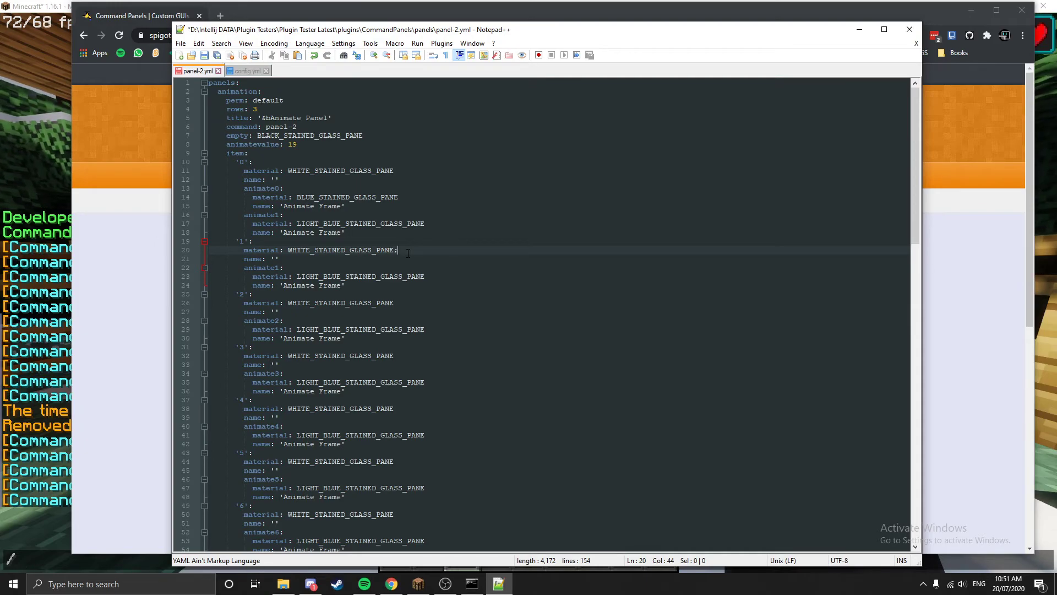
type(";L")
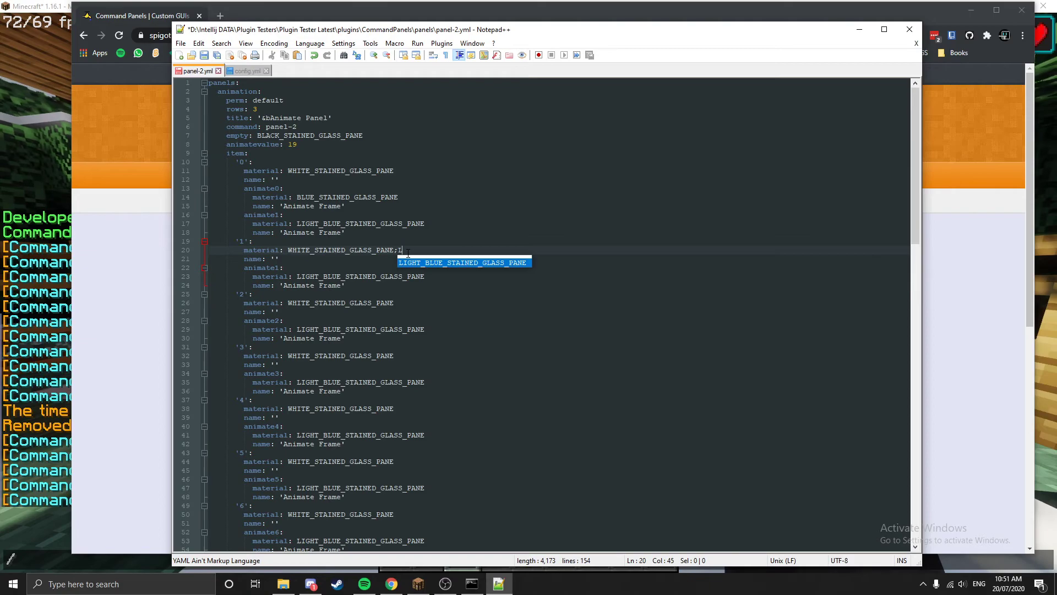
key("Return")
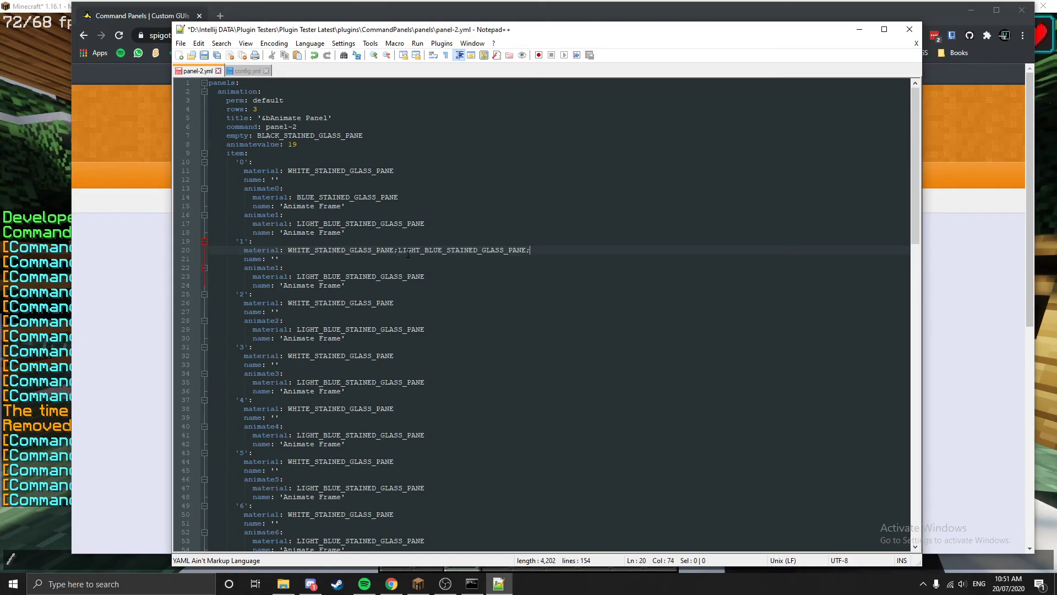
triple_click(289, 249)
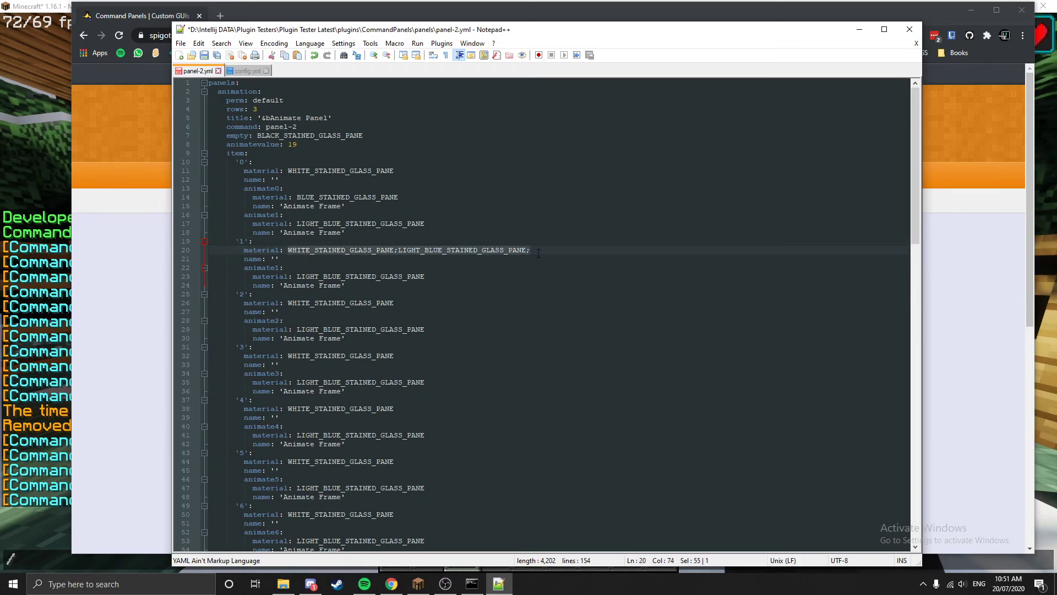
left_click(437, 277)
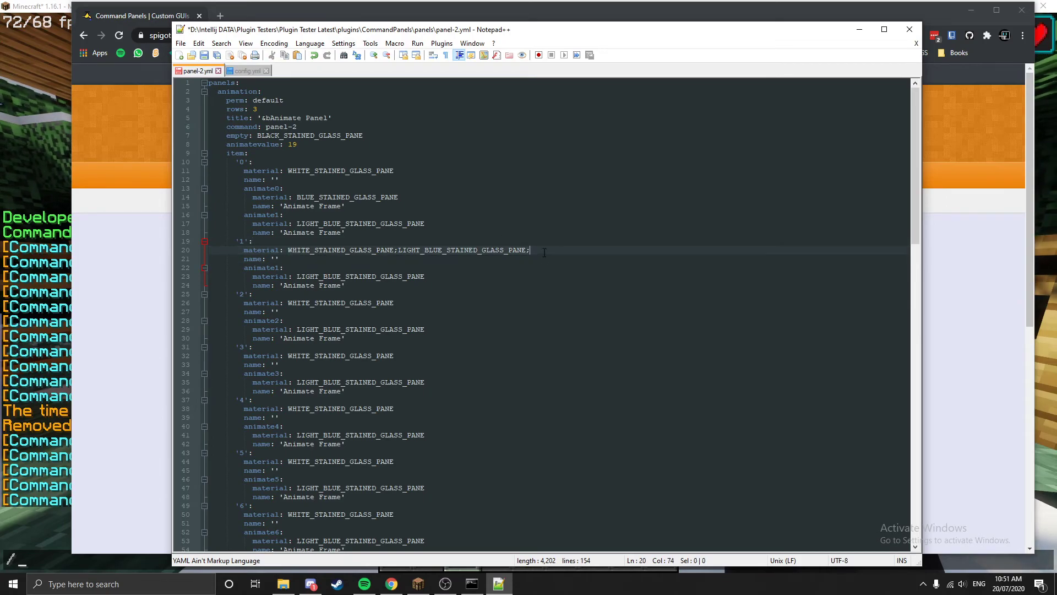
- Examine the material lines in the animate sections of the items below item '1' to compare them with the old single-line format
key("Down")
key("Down")
key("Down")
key("Down")
key("Down")
key("Down")
key("Down")
key("Down")
key("Down")
key("Down")
key("Down")
key("Down")
key("Down")
key("Down")
key("Down")
key("Down")
key("Down")
key("Down")
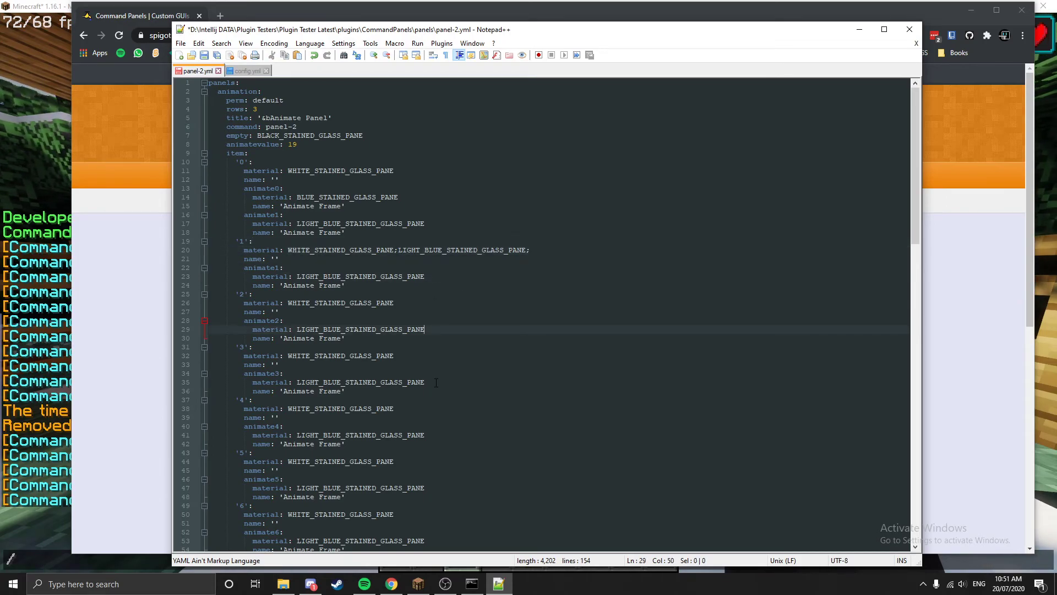
key("Up")
key("Up")
key("Up")
key("Up")
key("Up")
key("Up")
key("Up")
key("Up")
key("Up")
key("Up")
key("Up")
key("Up")
key("Up")
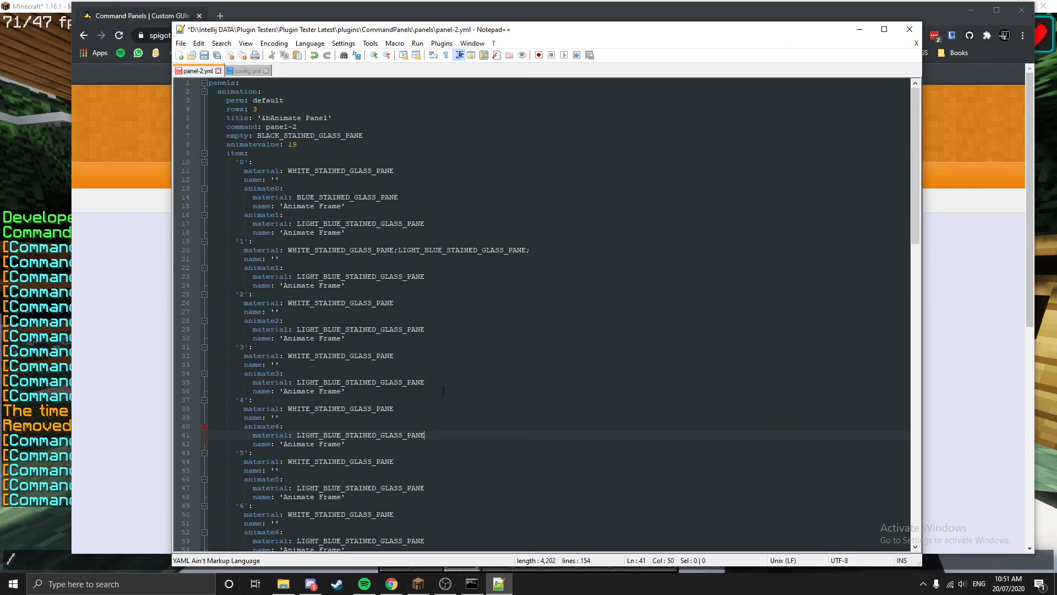
- Undo the edits in panel-2.yml back to the version with enchanted: true and stack: 2 in item '0''s animate1, and return to Minecraft
left_click_drag(530, 250, 288, 250)
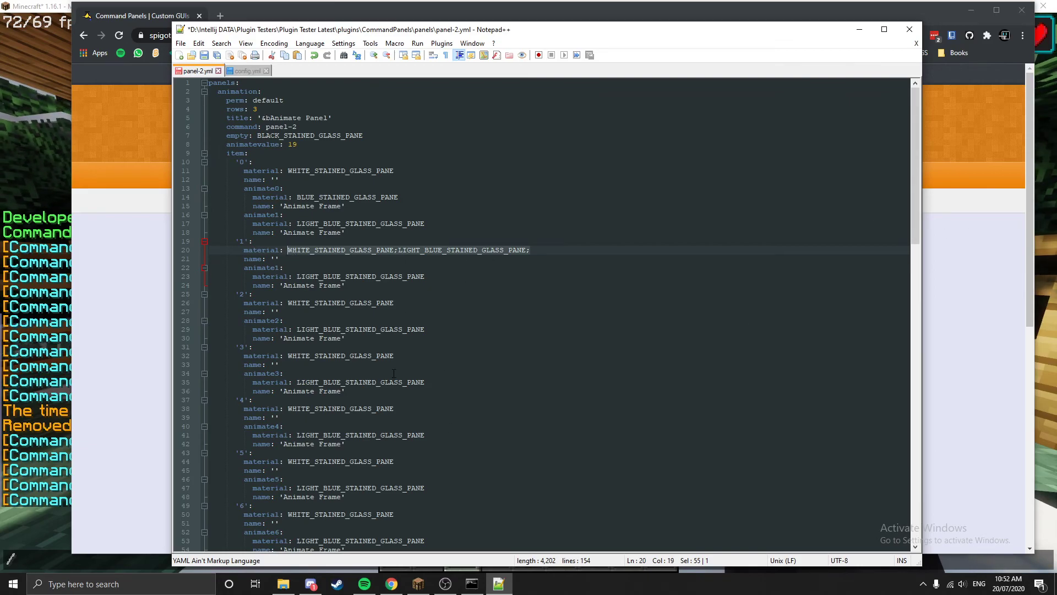
left_click(546, 252)
key("ctrl+z")
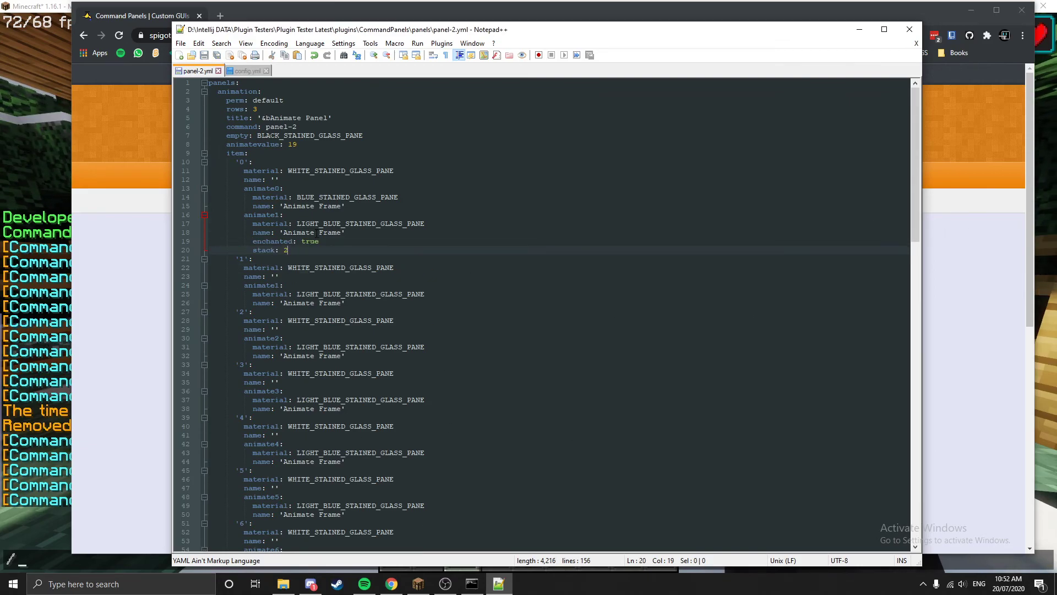
left_click(28, 172)
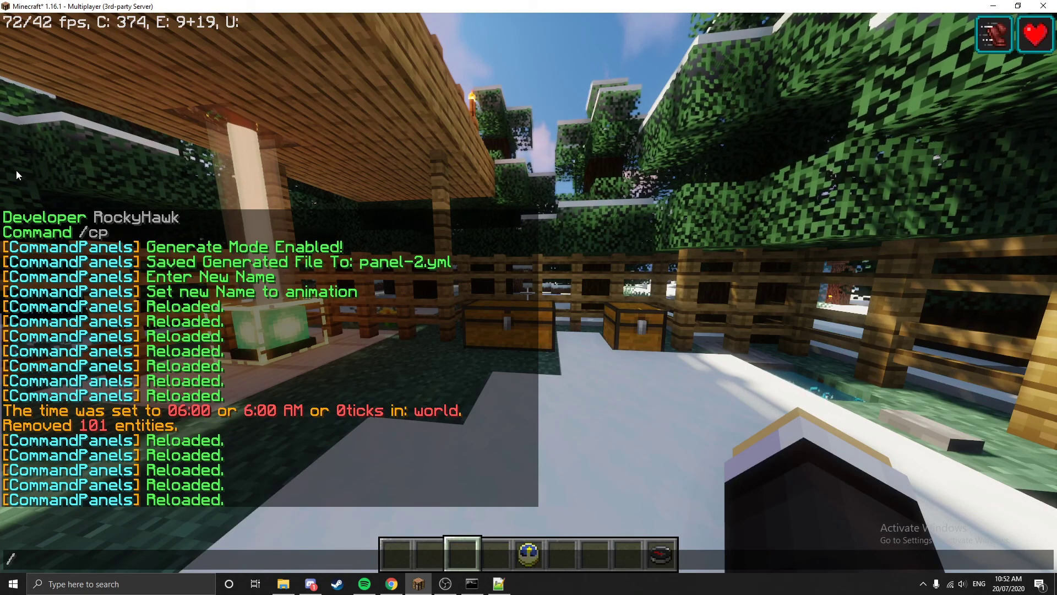